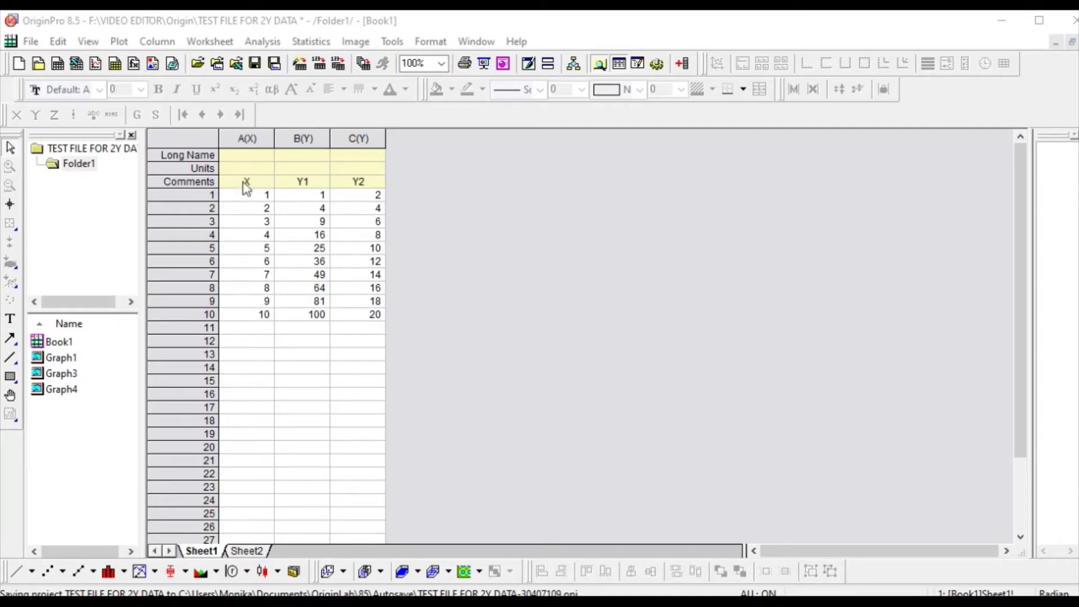
Plot the whole worksheet as a Double-Y graph and move the legend inside the plot area's upper-left corner.
left_click(200, 136)
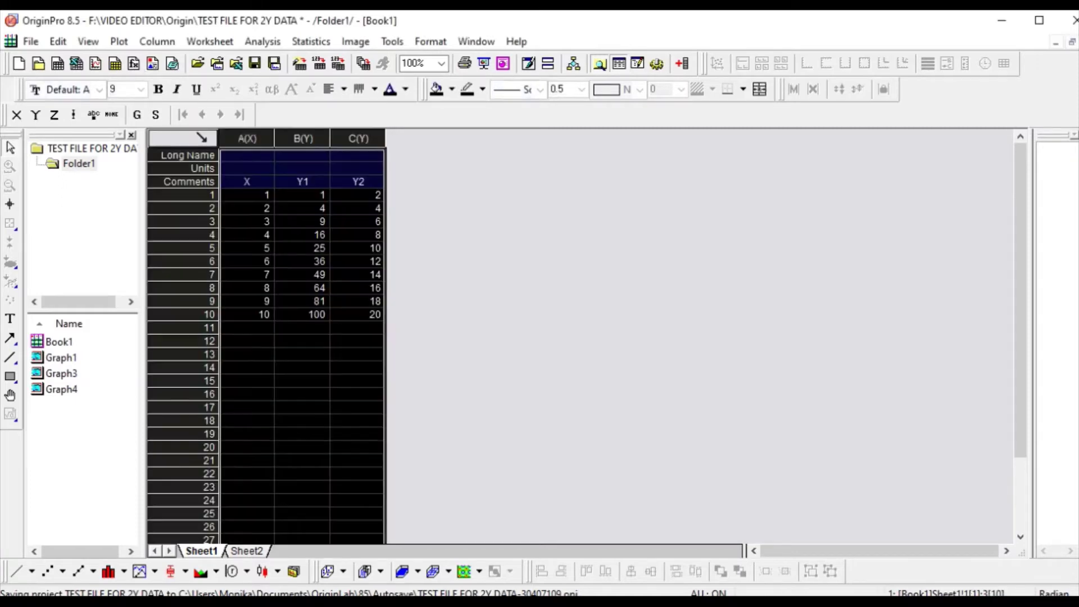
left_click(120, 43)
mouse_move(180, 140)
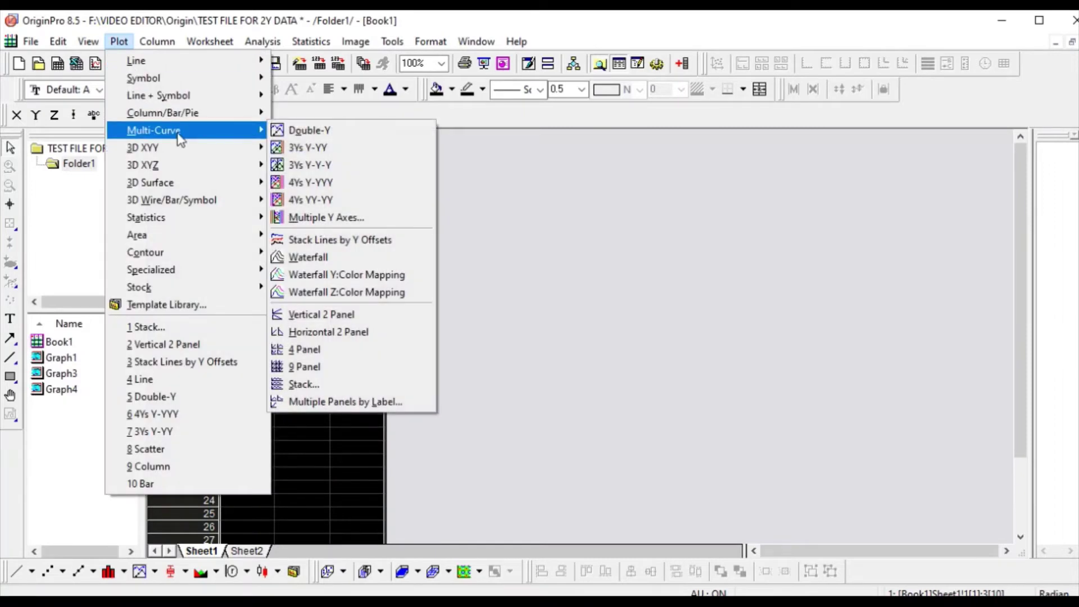
left_click(311, 132)
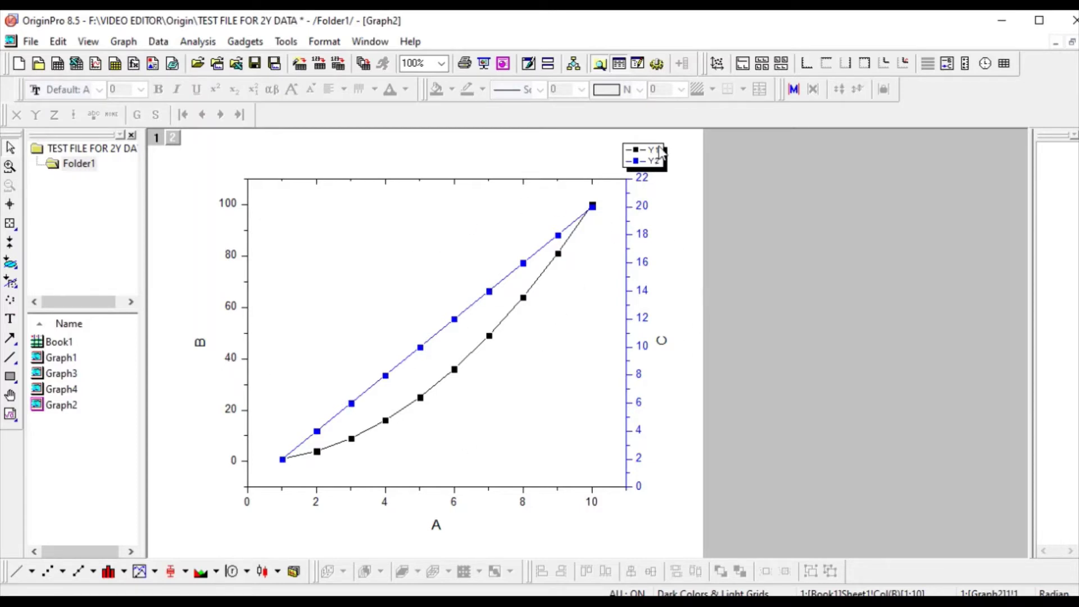
left_click_drag(590, 176, 321, 196)
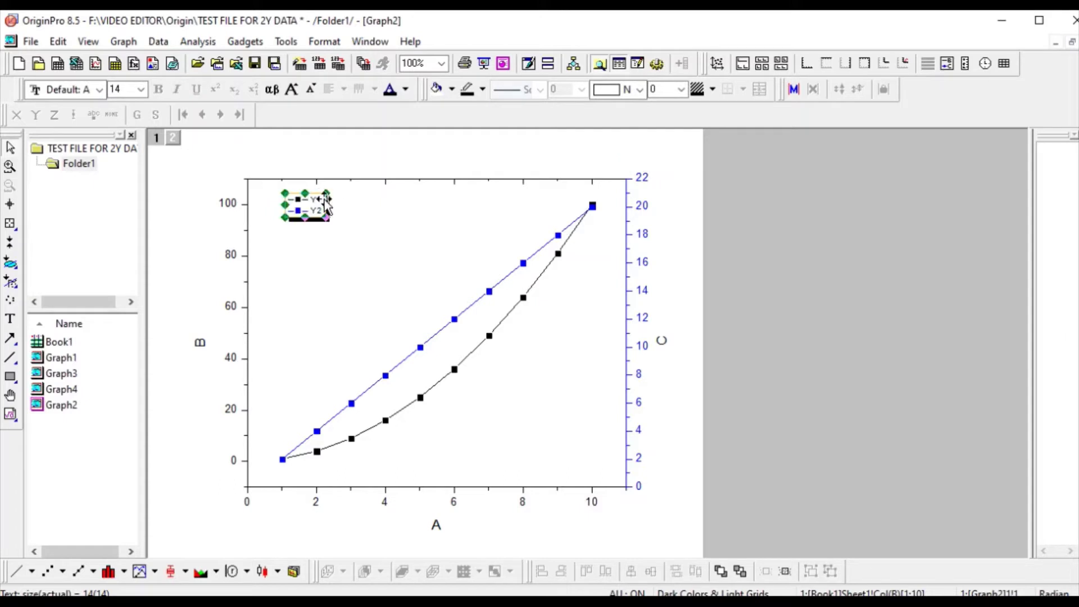
left_click(394, 287)
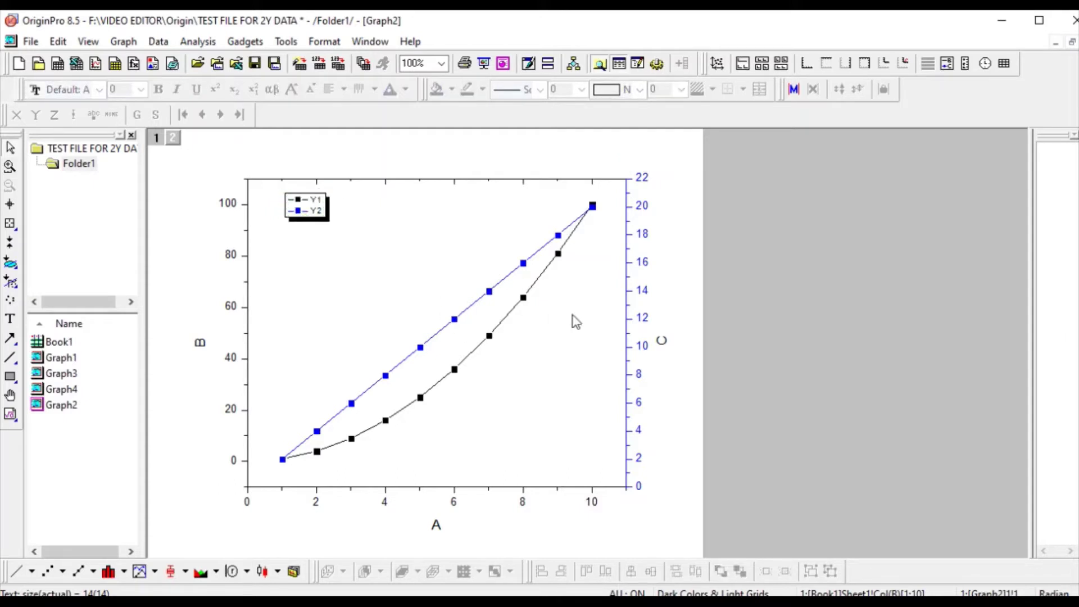
Change the Y2 curve to a plain line plot without symbols and colour it red.
left_click(480, 298)
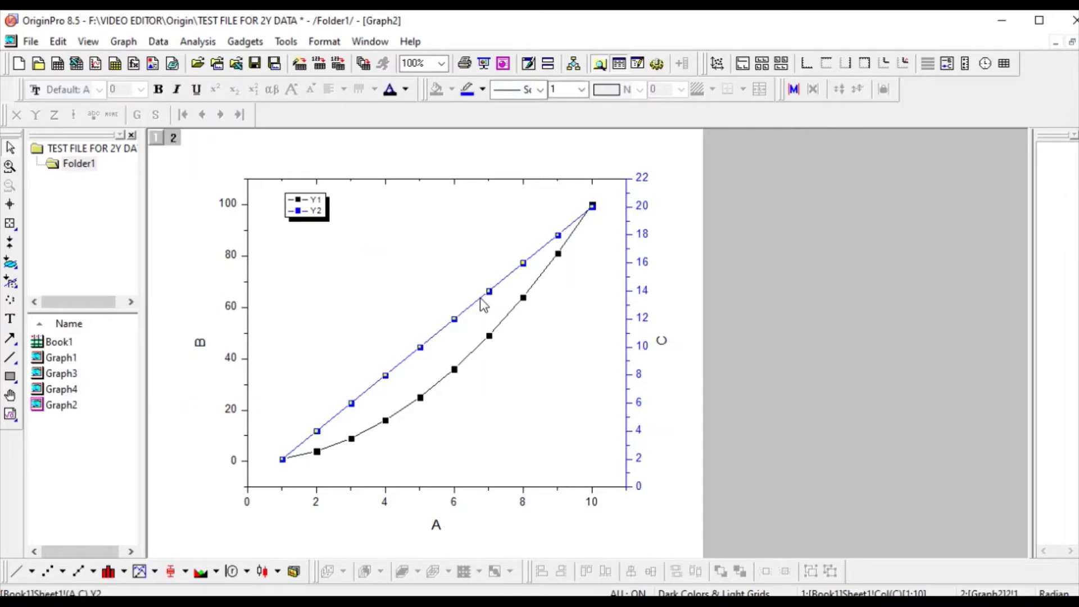
left_click(17, 573)
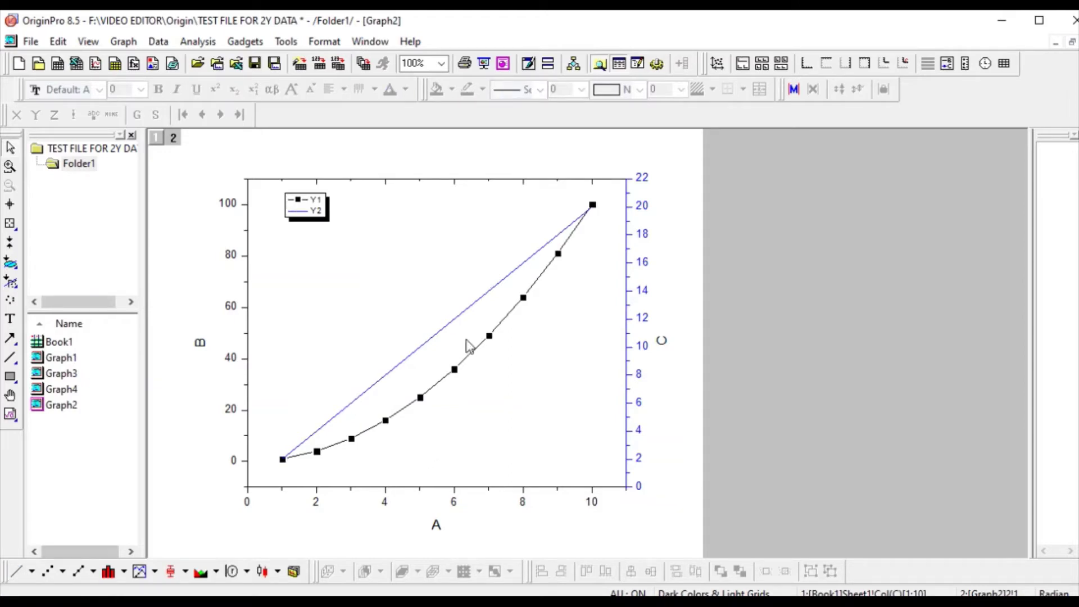
left_click(436, 336)
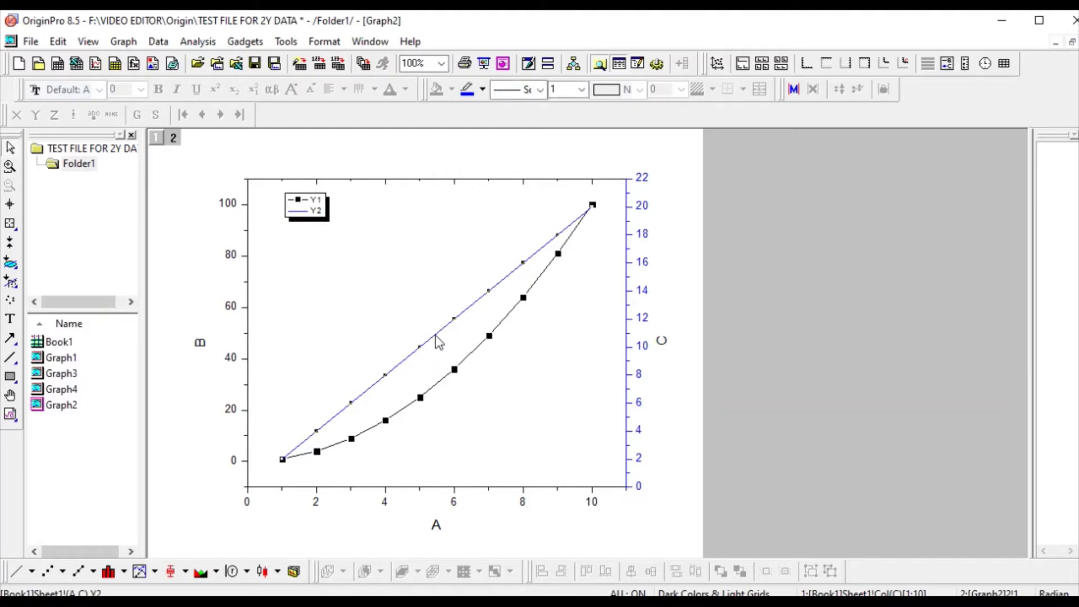
left_click(482, 91)
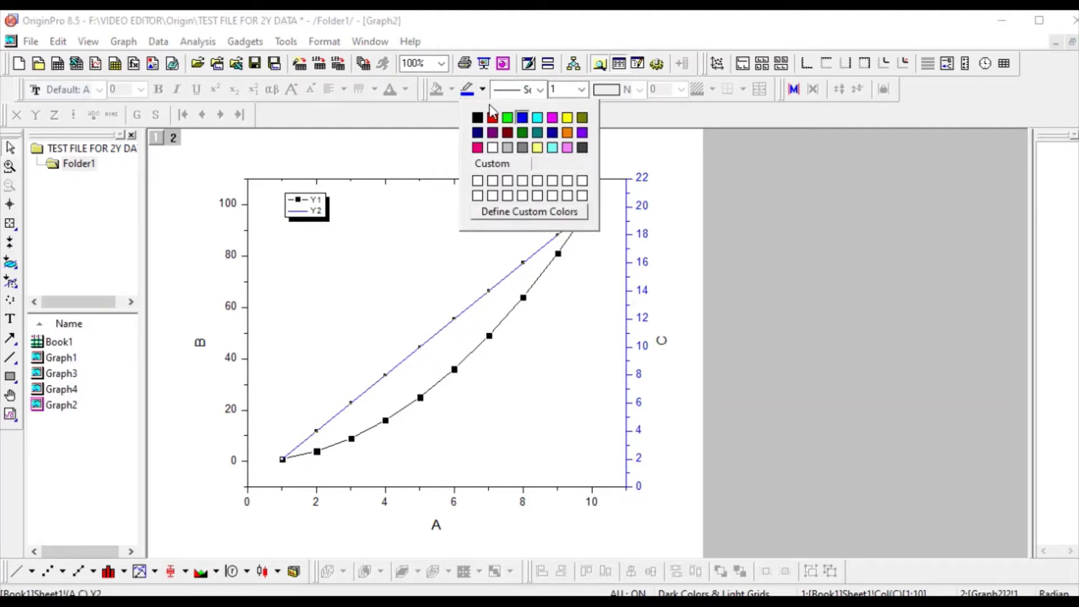
left_click(492, 118)
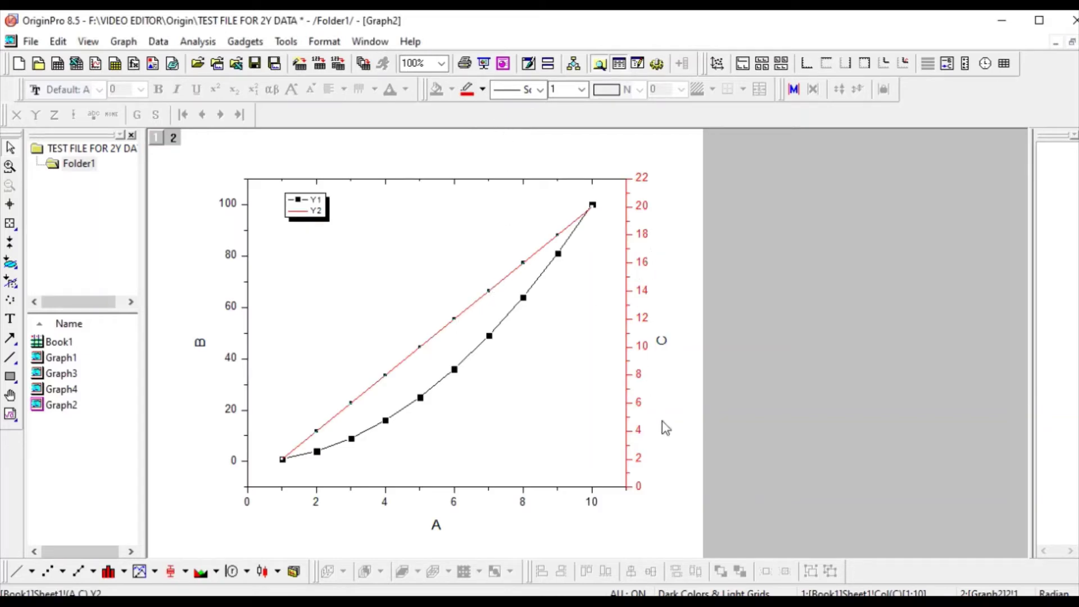
Set the Y2 curve's line width to 4 and its line style to Dash.
left_click(581, 89)
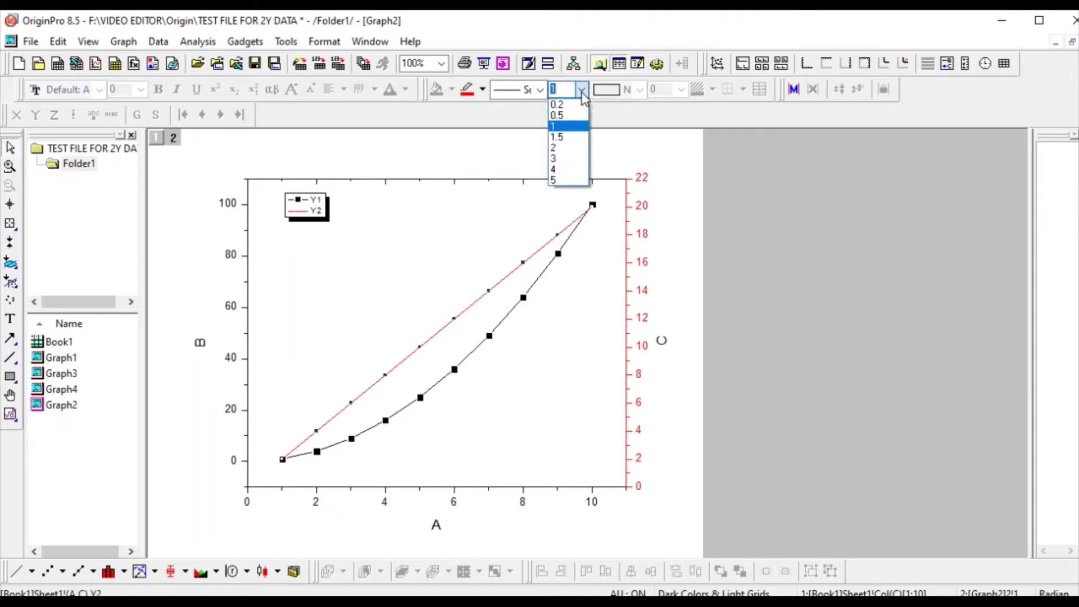
left_click(582, 170)
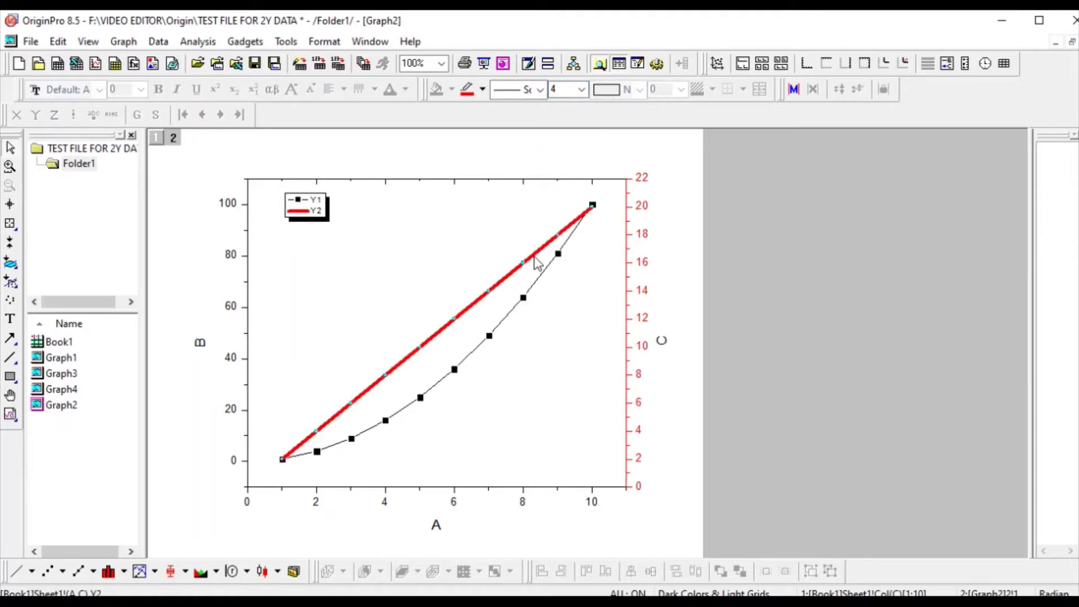
left_click(539, 90)
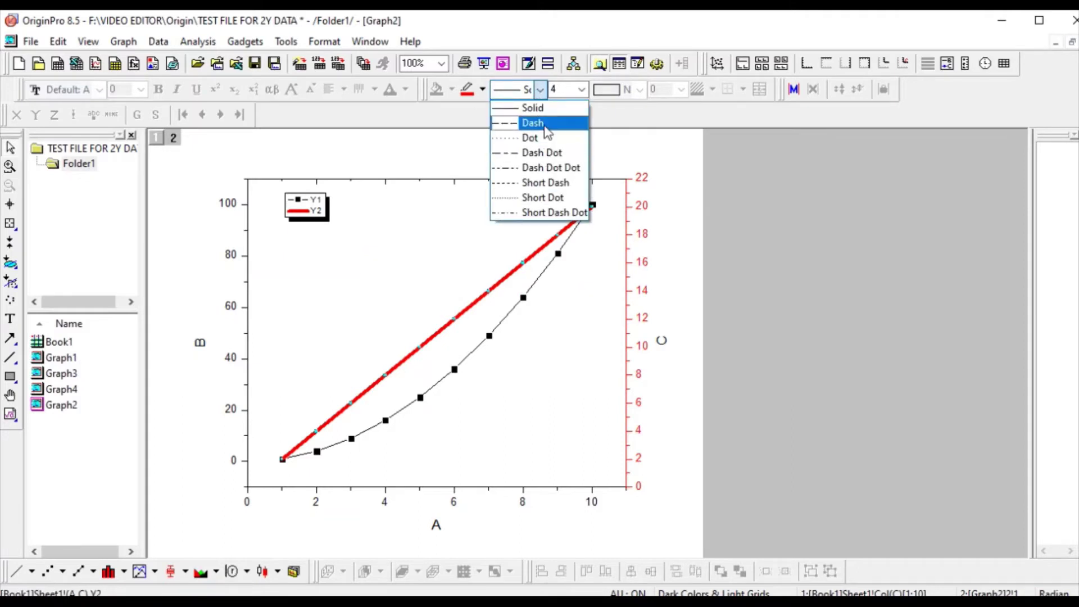
left_click(541, 123)
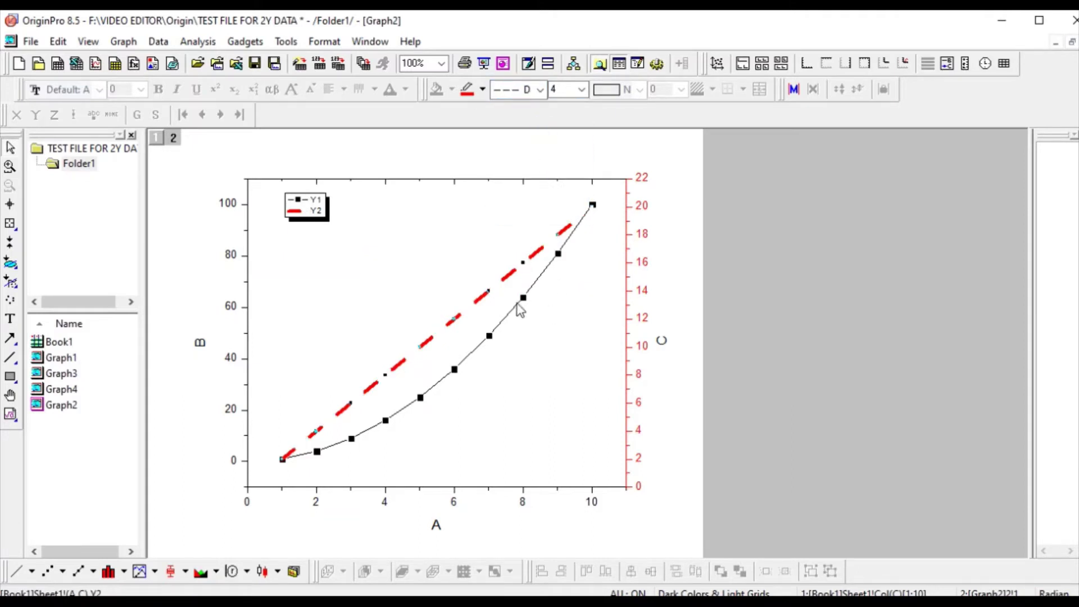
Change the Y1 curve to a plain line plot and return it to a line with symbols.
left_click(520, 307)
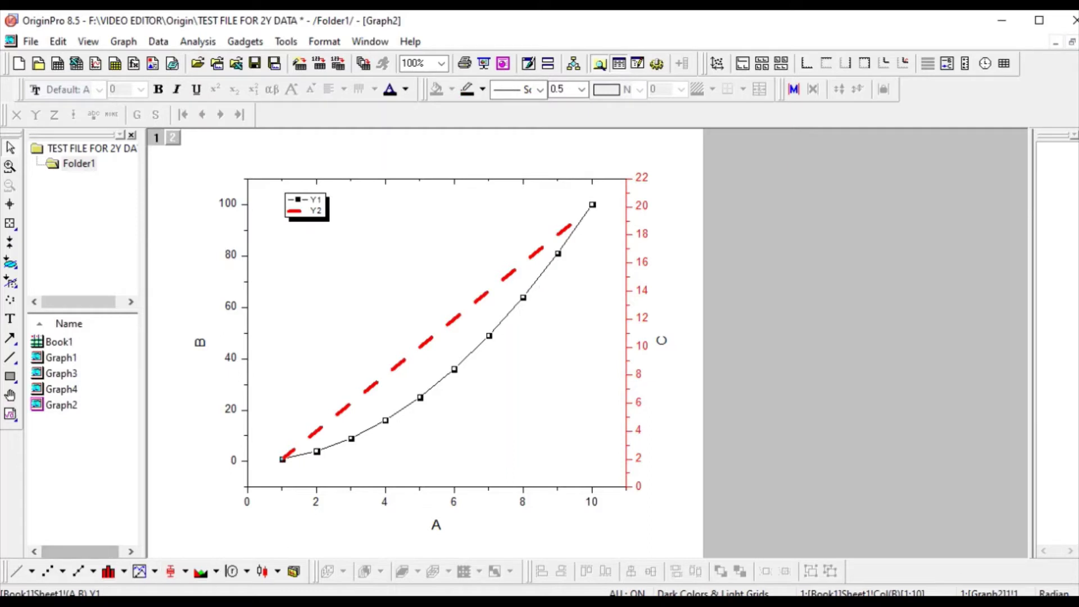
left_click(16, 571)
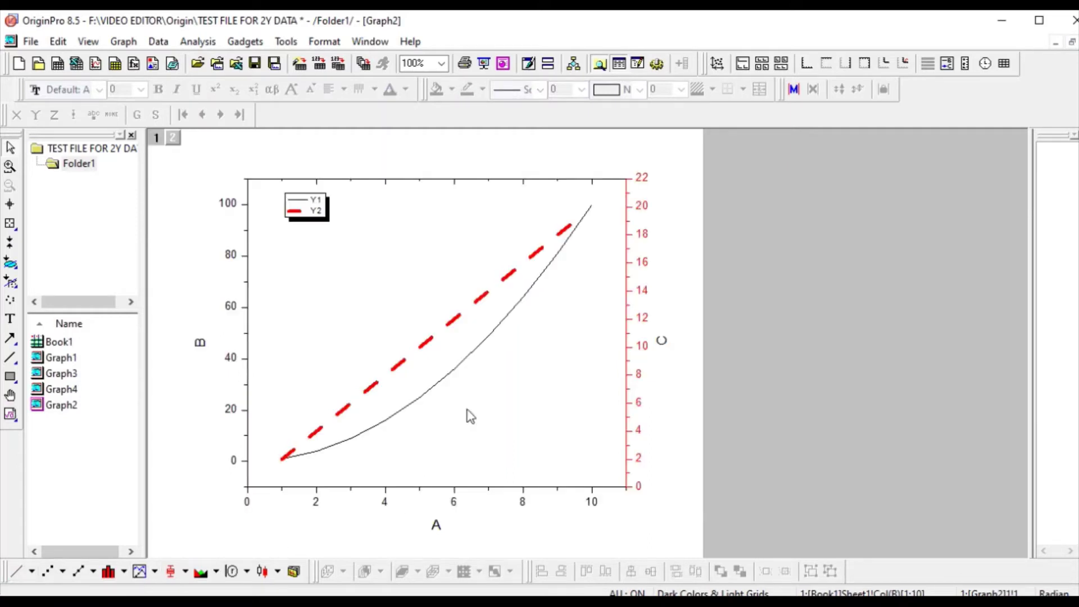
left_click(484, 344)
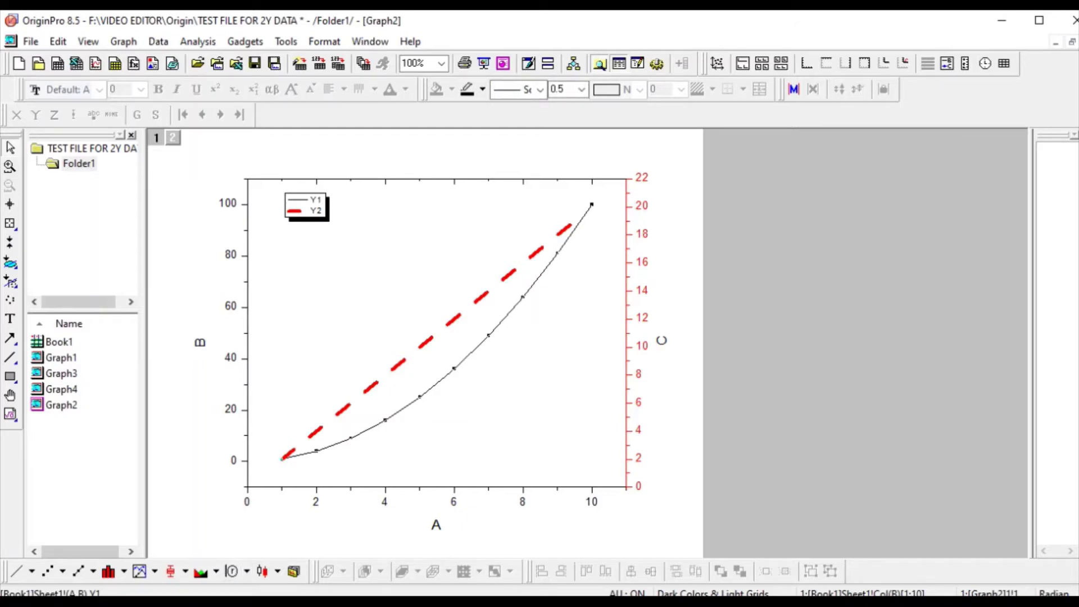
left_click(77, 574)
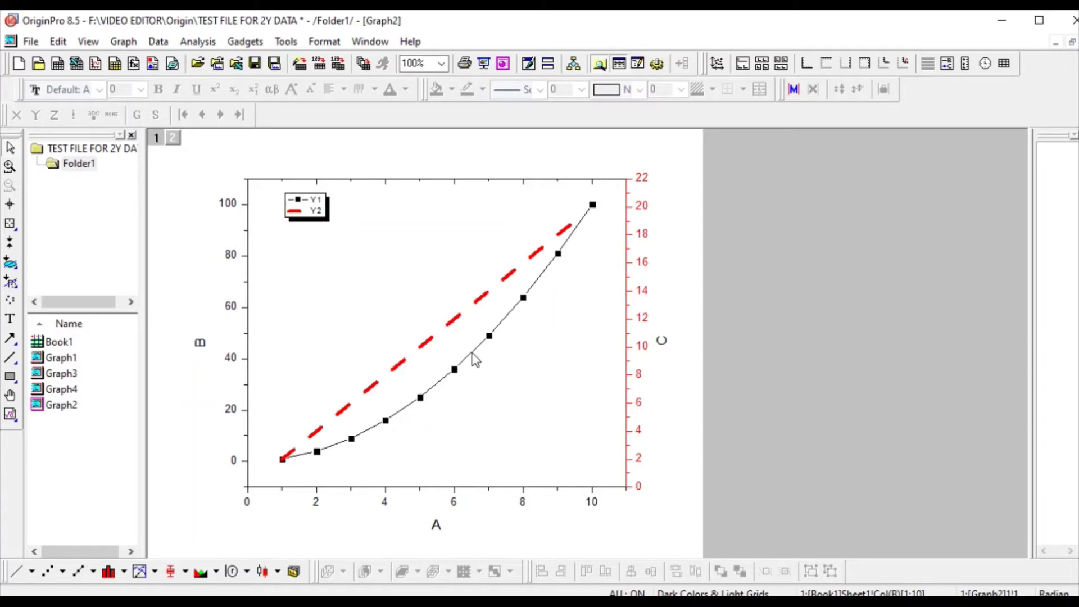
Change the Y1 curve's data point symbol to an open circle.
double_click(472, 353)
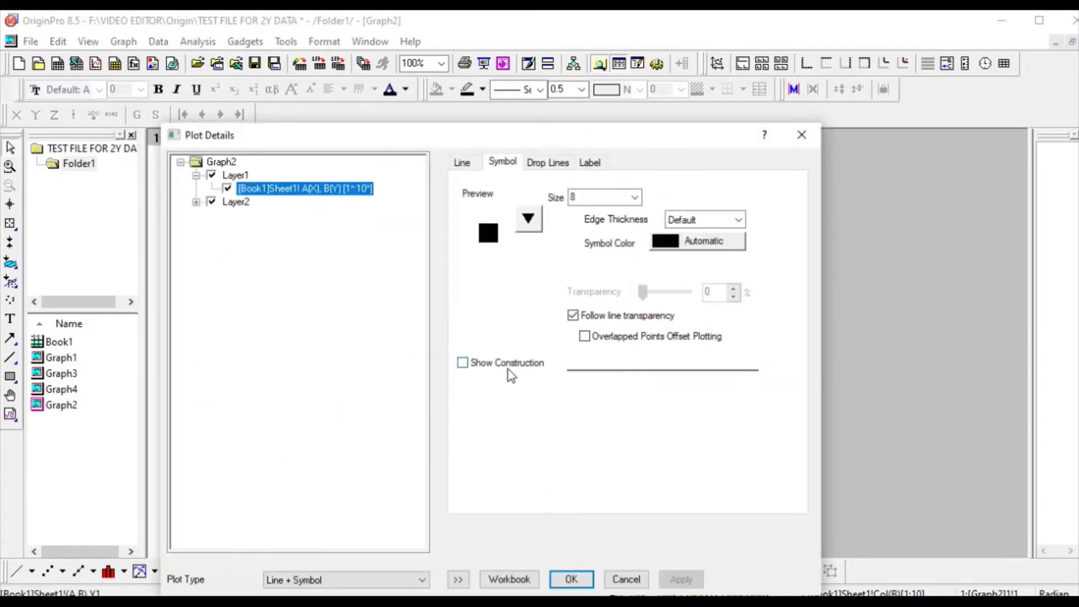
left_click(531, 227)
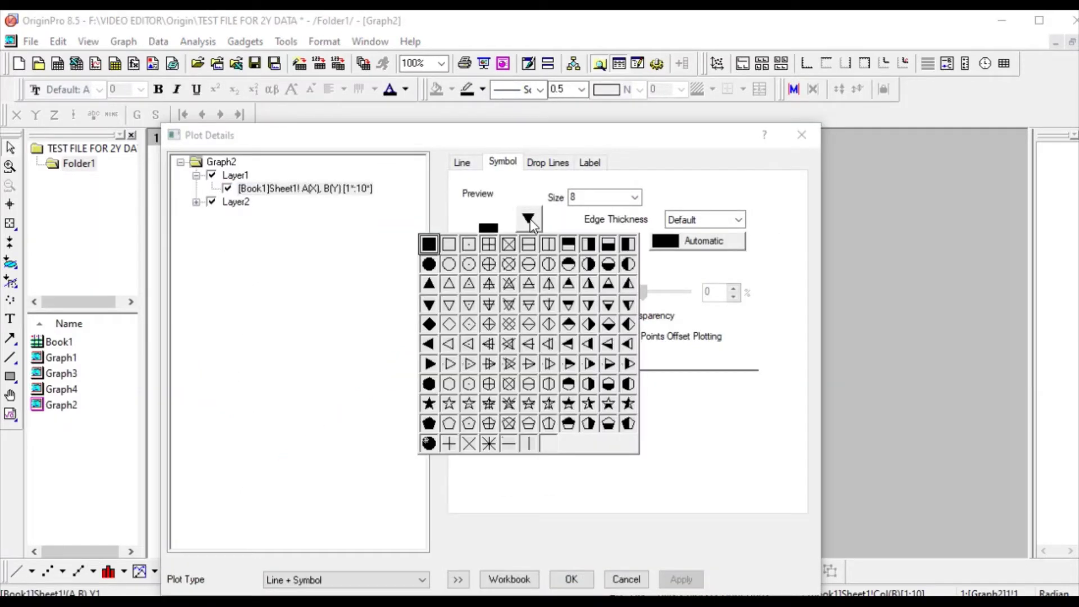
left_click(456, 271)
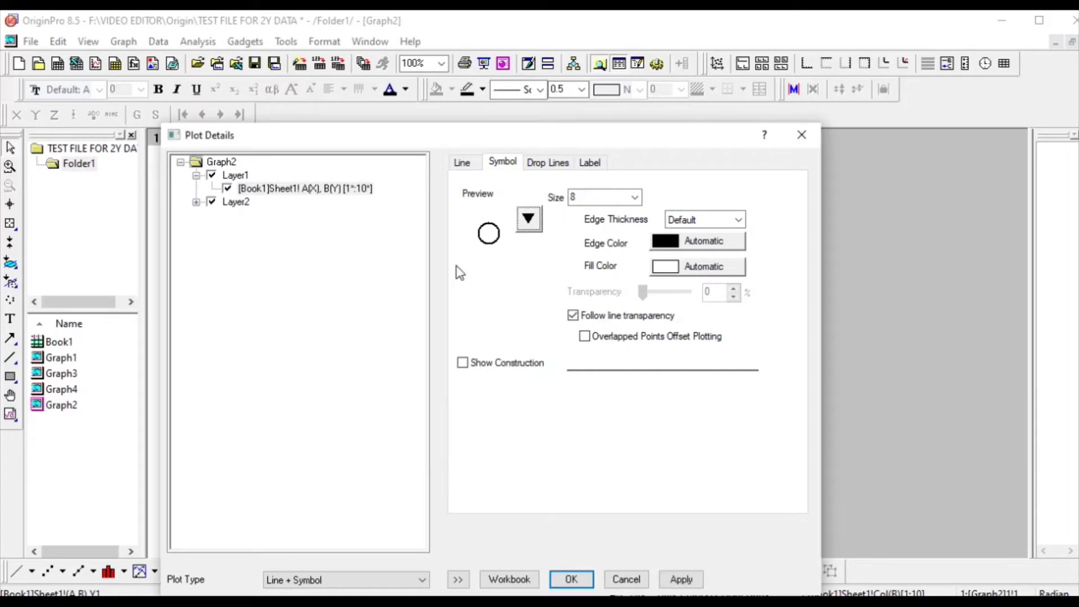
left_click(682, 580)
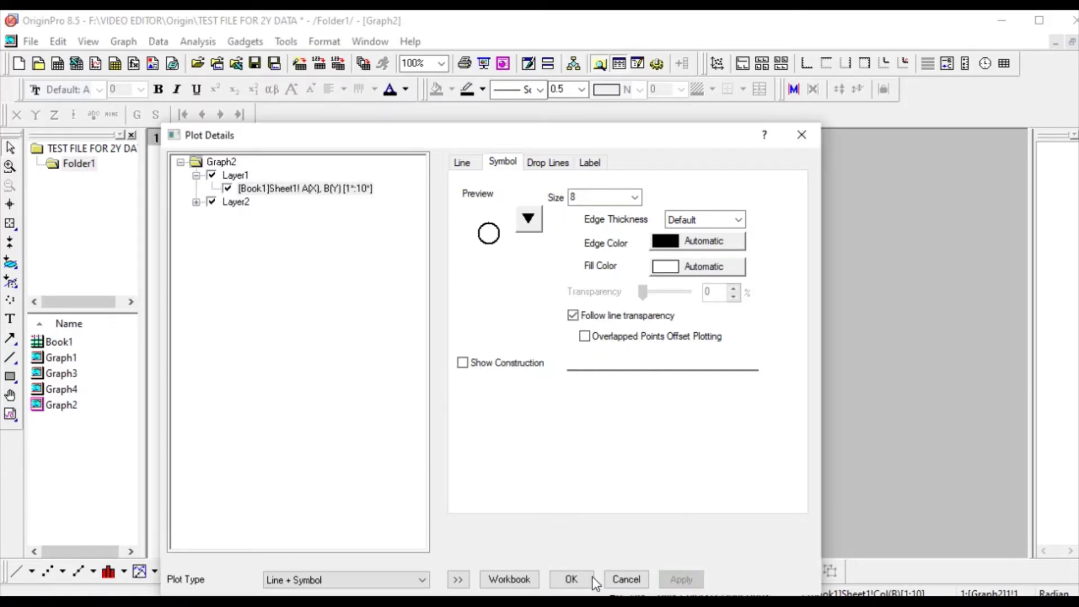
left_click(573, 579)
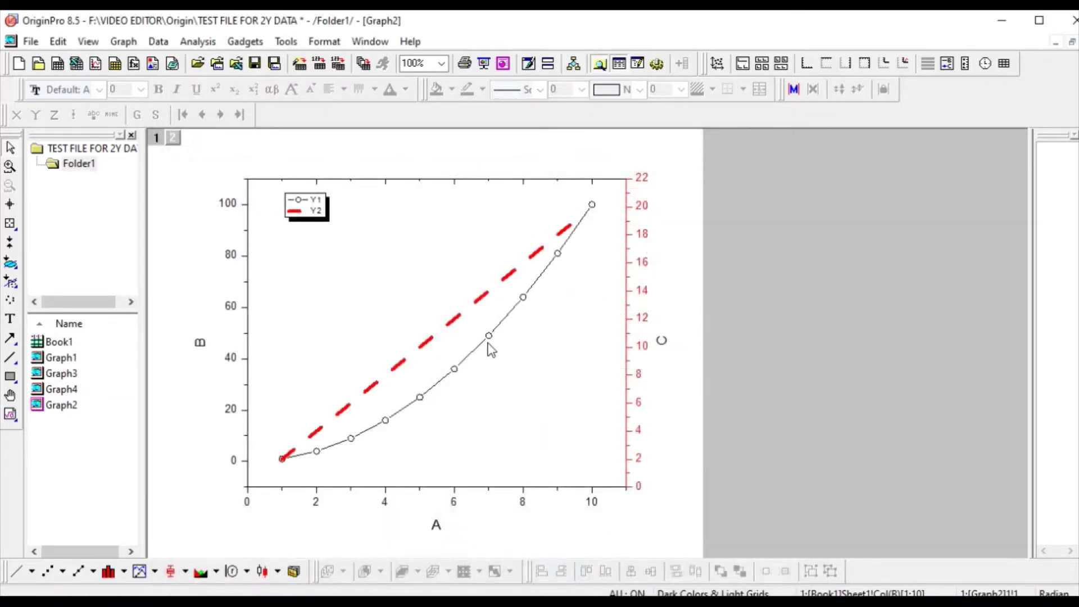
Set the Y1 curve's line width to 3.
left_click(504, 325)
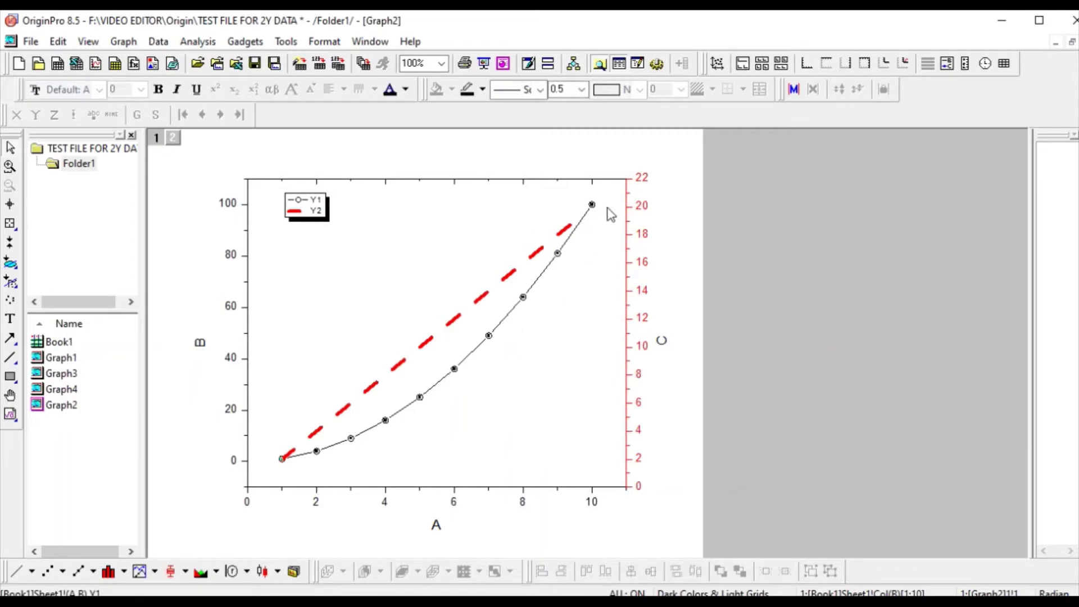
left_click(582, 90)
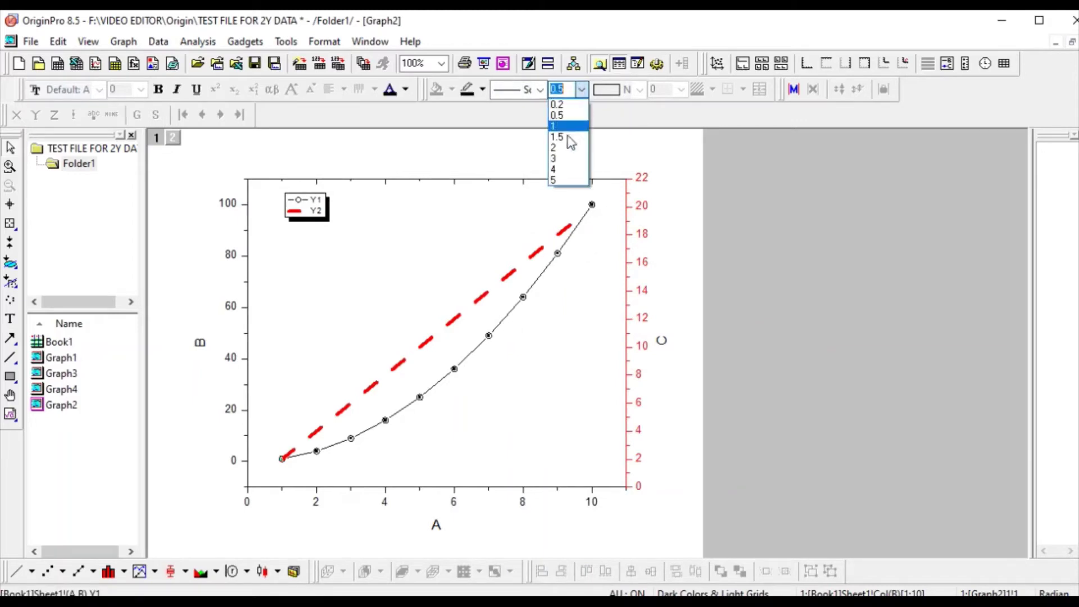
left_click(555, 164)
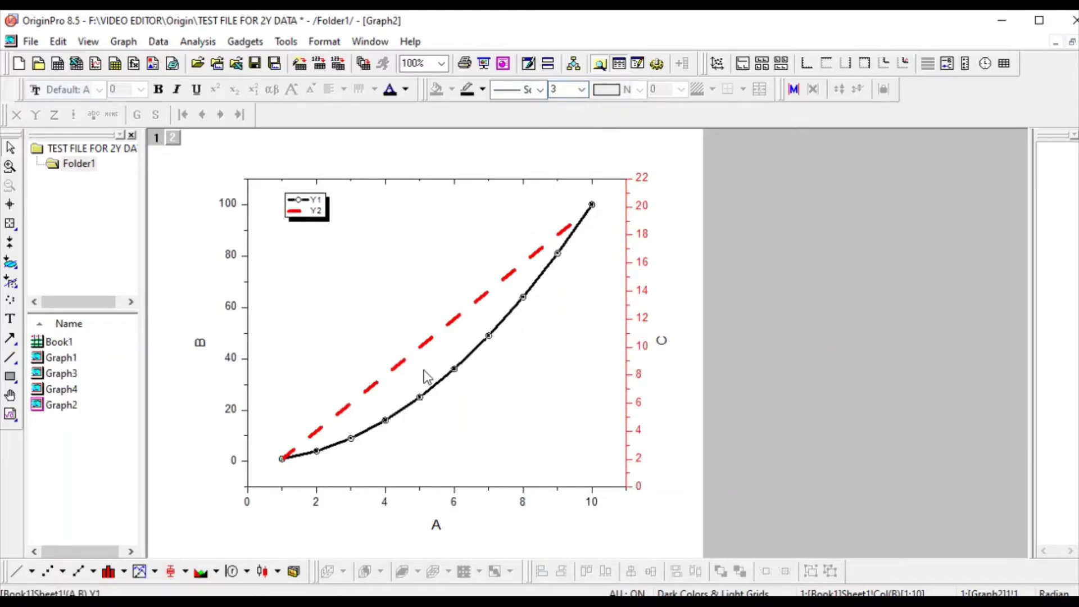
Set the Y1 curve's symbol size to 18 and move the plot settings aside to reveal the graph.
double_click(506, 308)
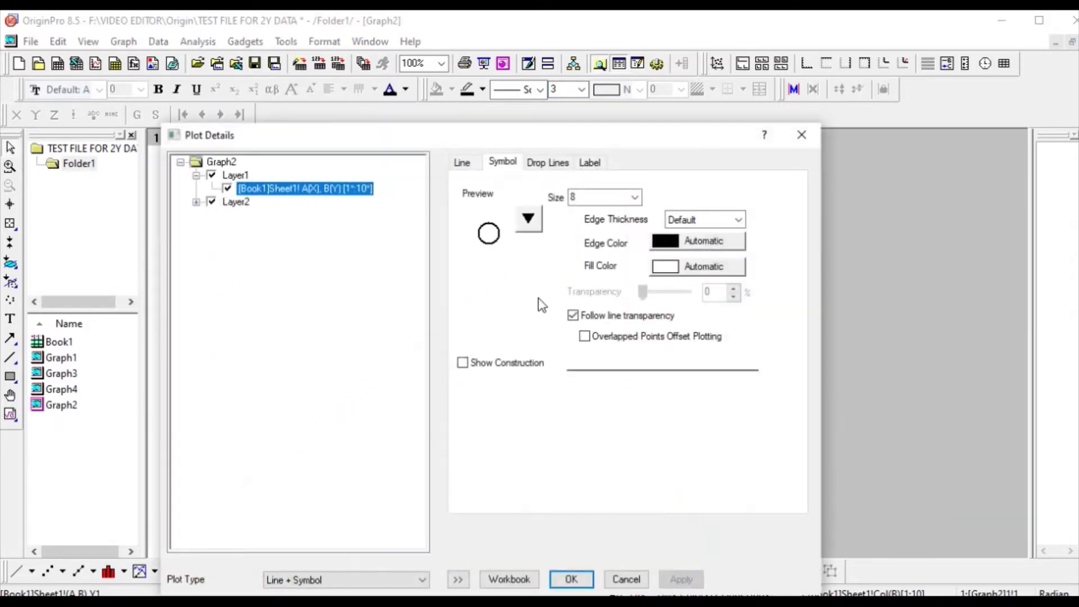
left_click(634, 198)
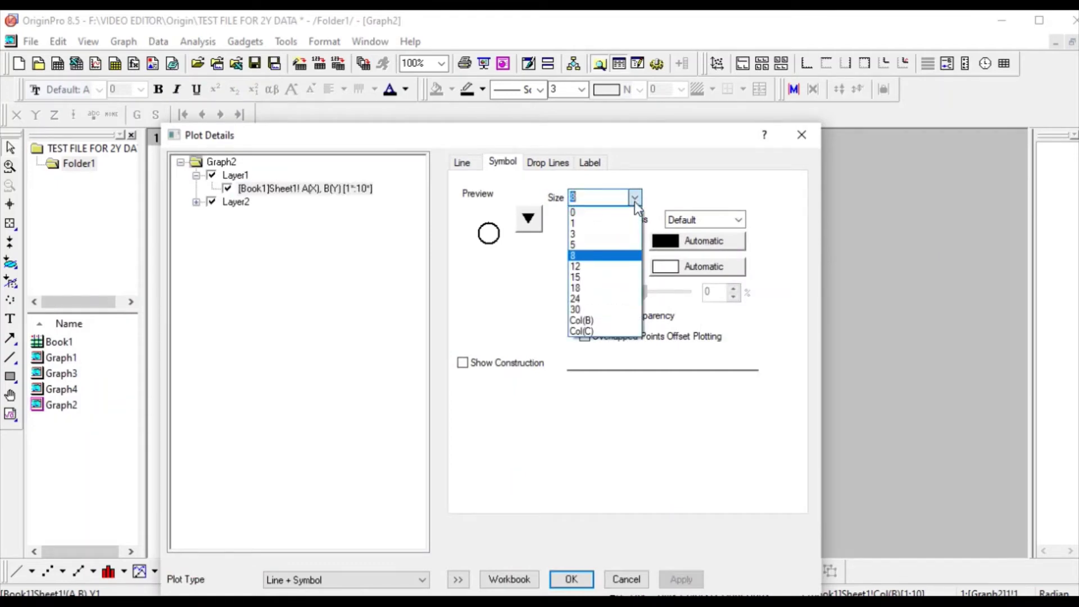
left_click(604, 288)
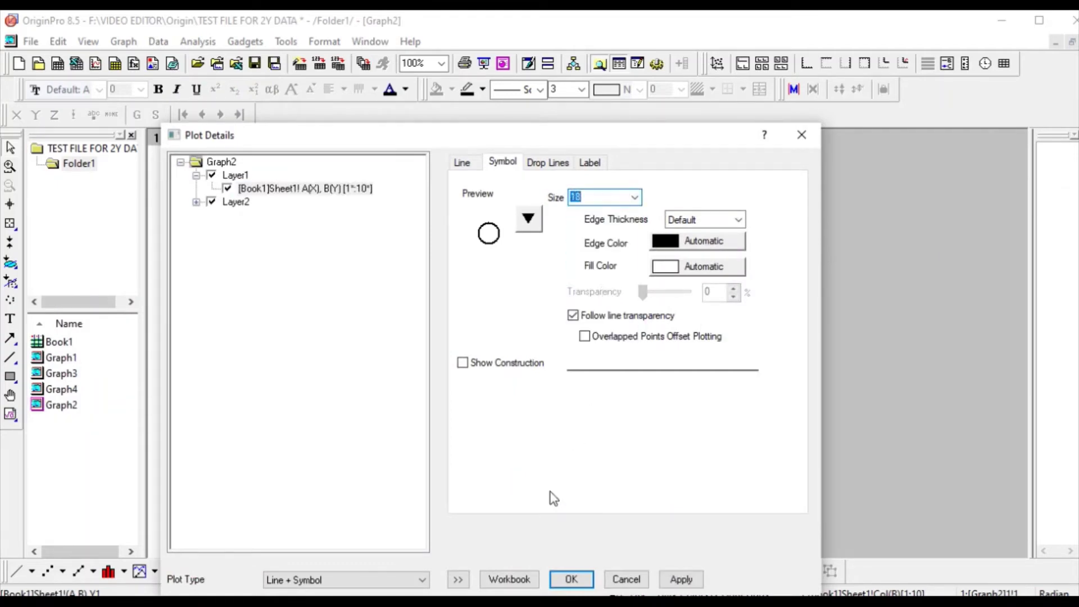
left_click(681, 580)
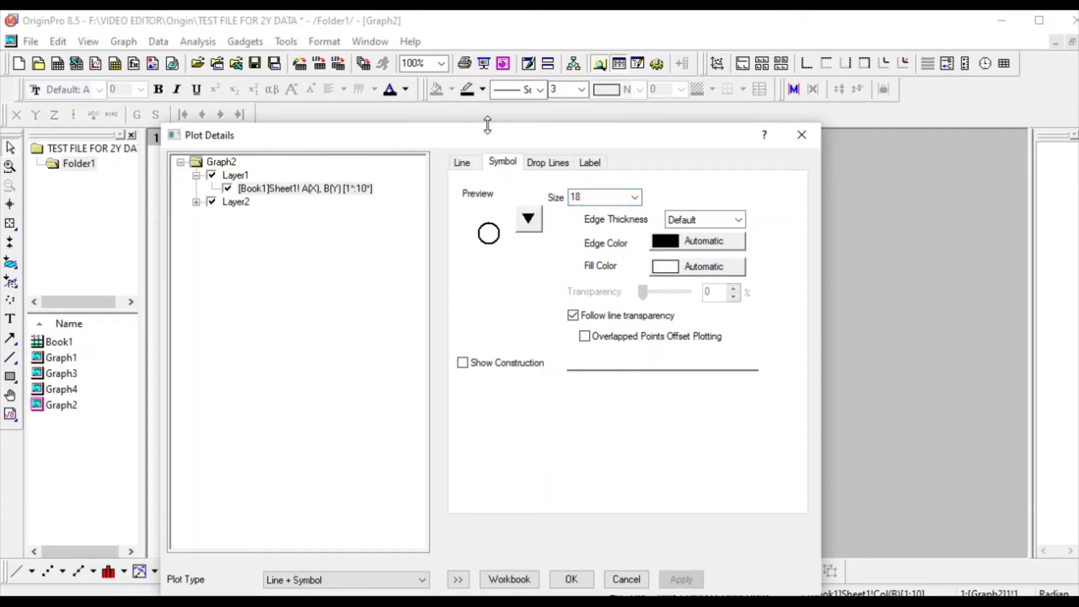
left_click_drag(488, 143, 718, 104)
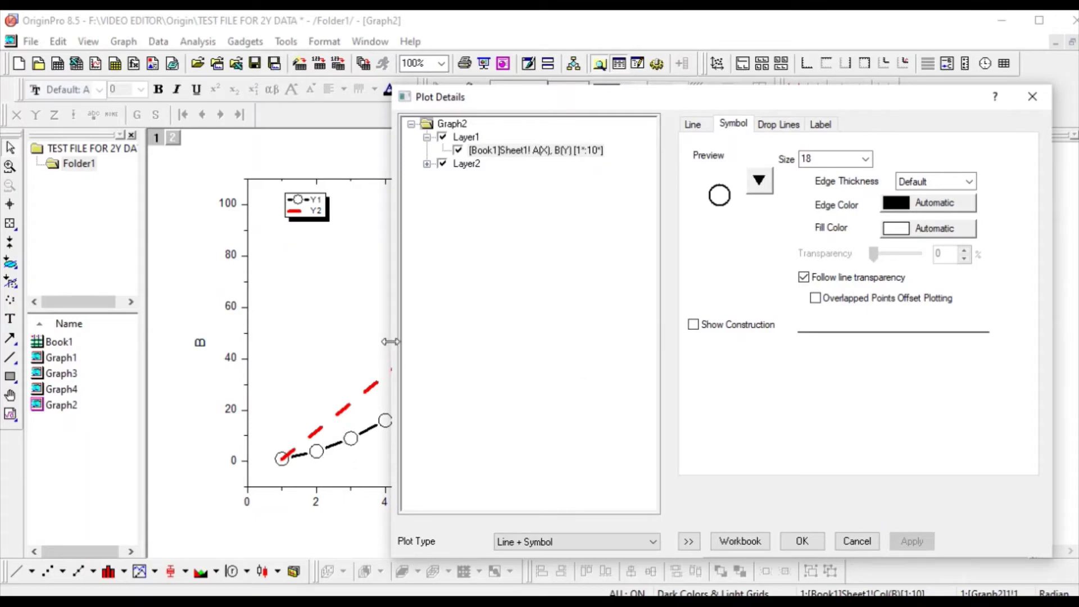
Set the edge colour of the Y1 curve's circle symbols to the individual colour Blue.
left_click(894, 199)
mouse_move(906, 231)
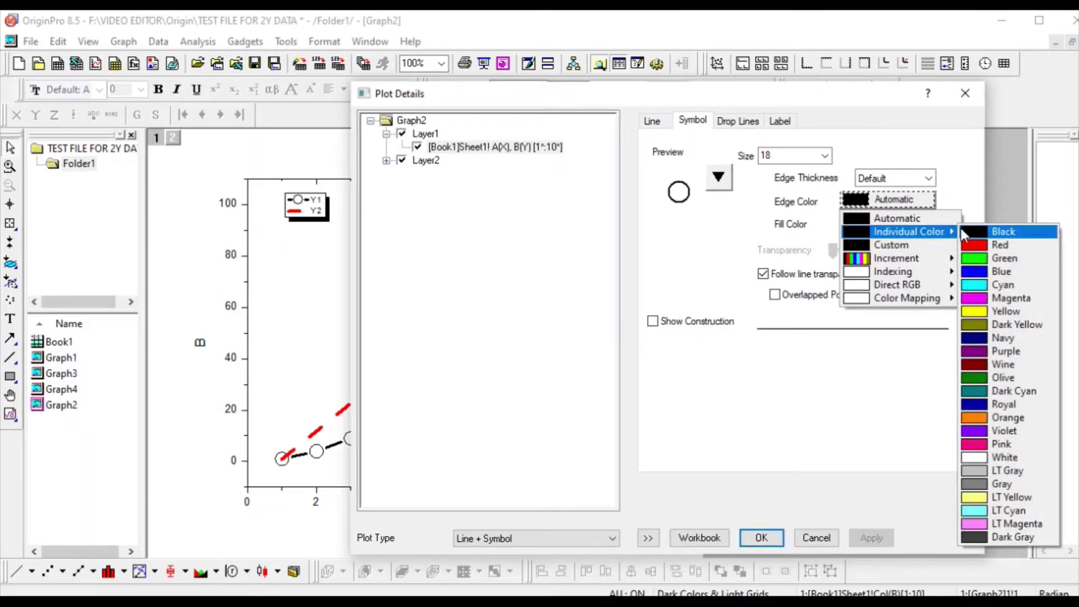
left_click(973, 272)
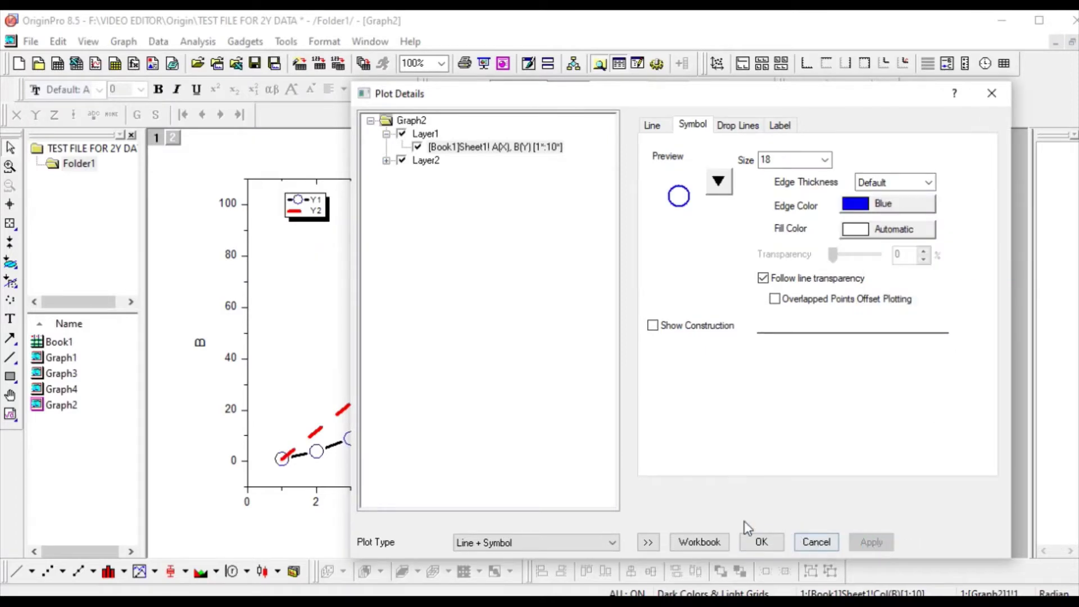
left_click(761, 542)
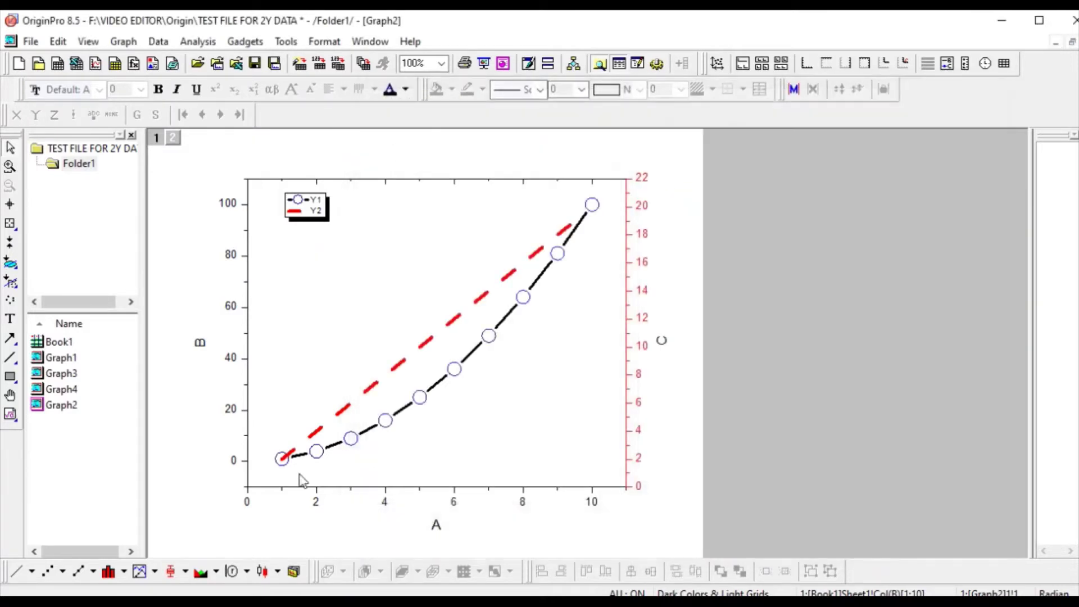
Change the Y1 curve's line colour to blue.
left_click(442, 387)
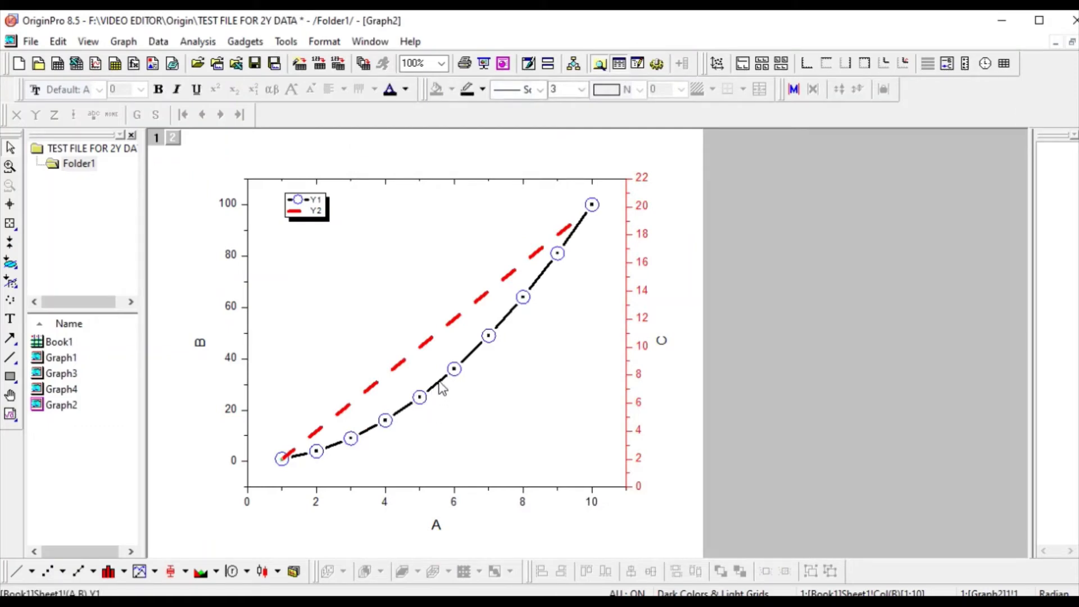
left_click(484, 90)
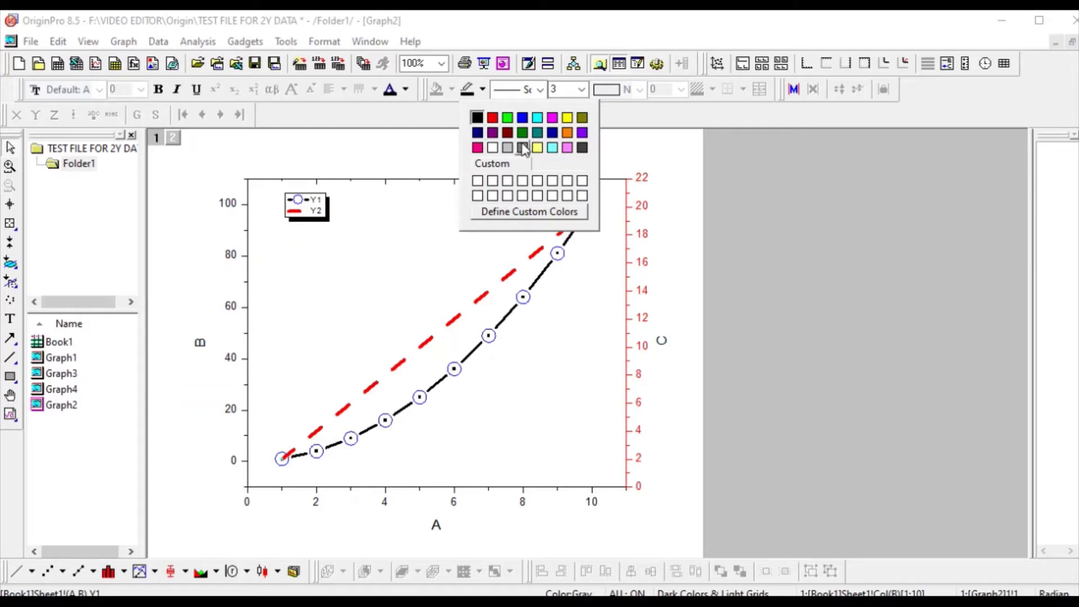
left_click(522, 117)
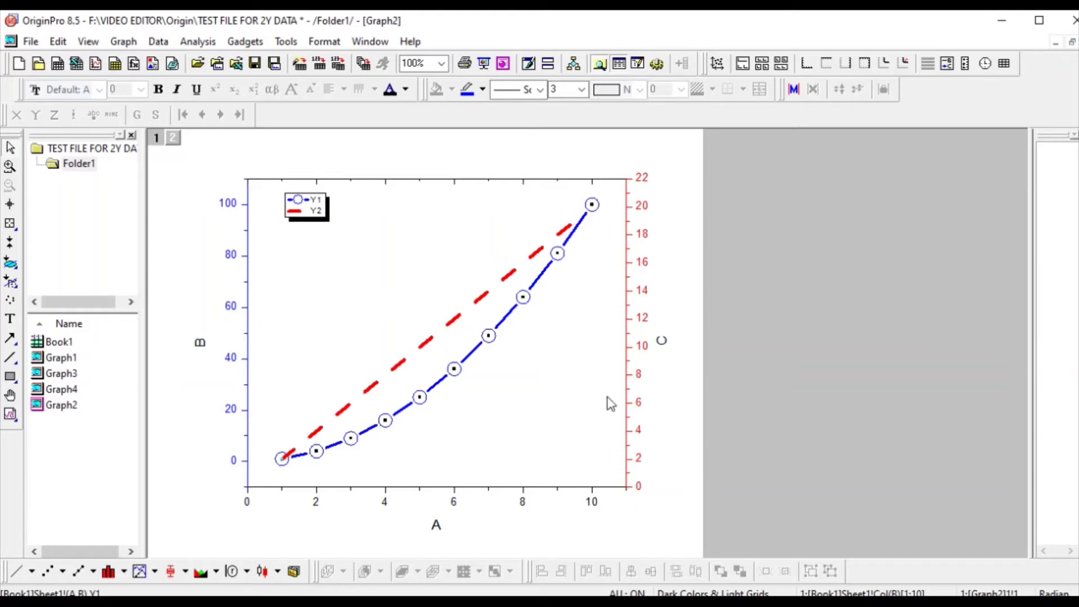
Open Book1, add a new column to Sheet1 and label it Y3 in the Comments row.
double_click(83, 341)
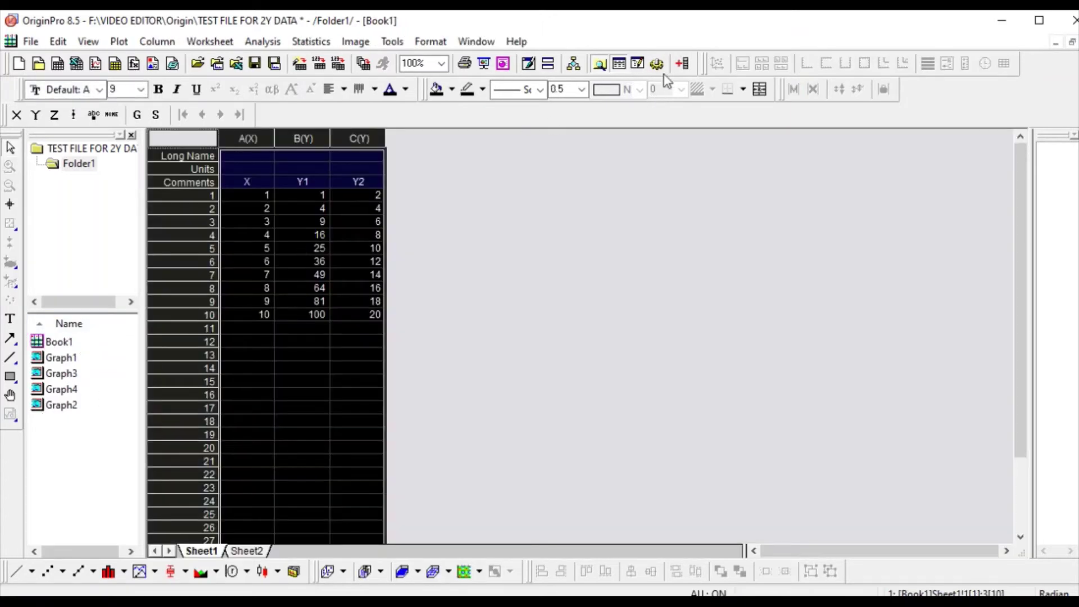
left_click(681, 64)
left_click(416, 182)
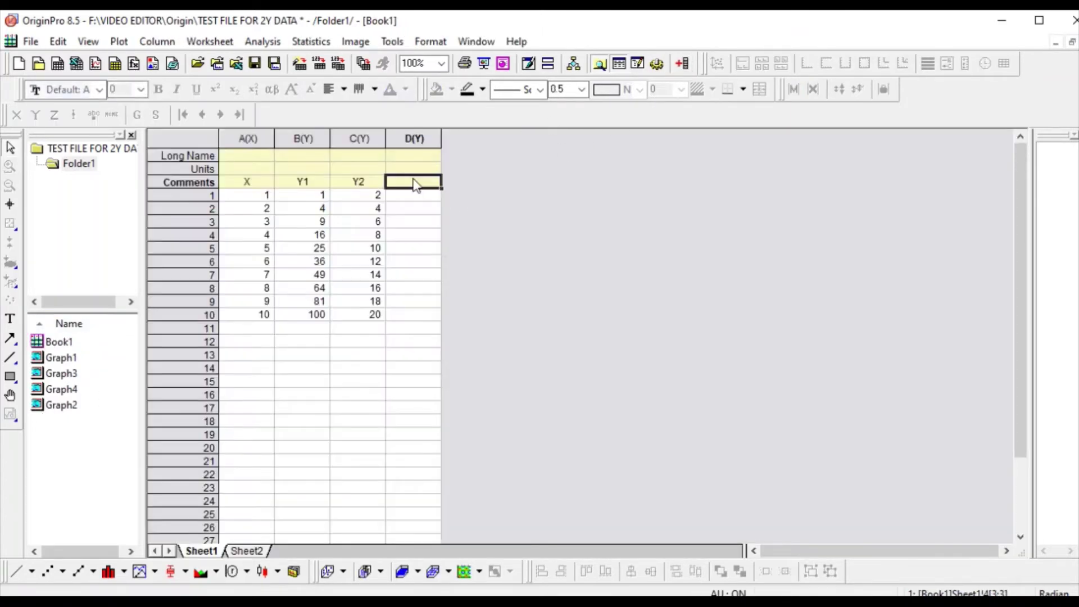
left_click(415, 182)
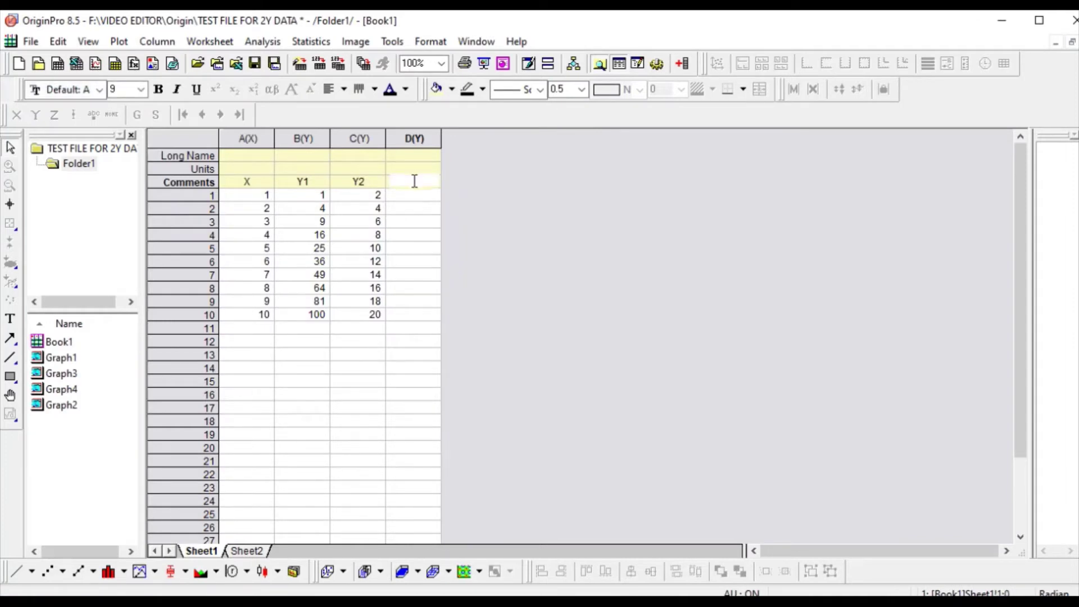
type("Y3")
key("Return")
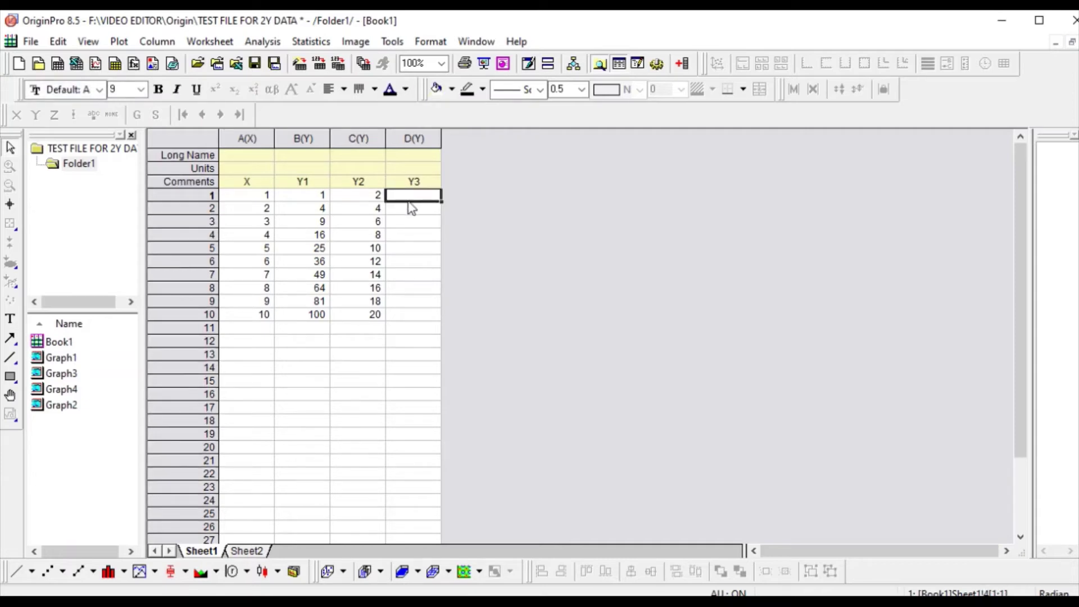
Fill rows 1 to 10 of the Y3 column with 6, 8, 10, 12, 14, 16, 20, 25, 30 and 34.
type("6")
key("Return")
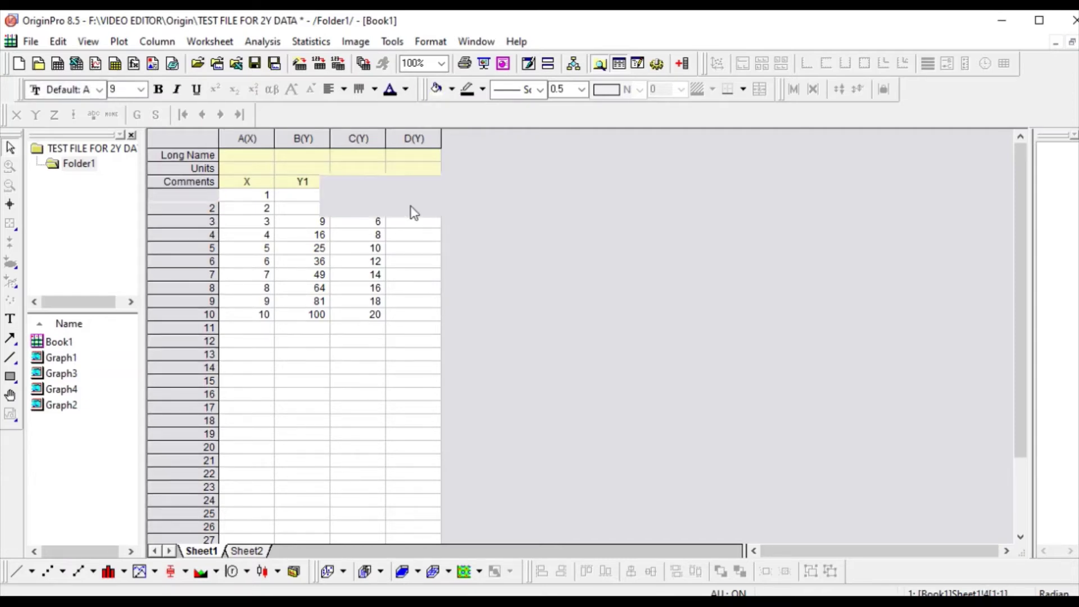
type("8")
key("Return")
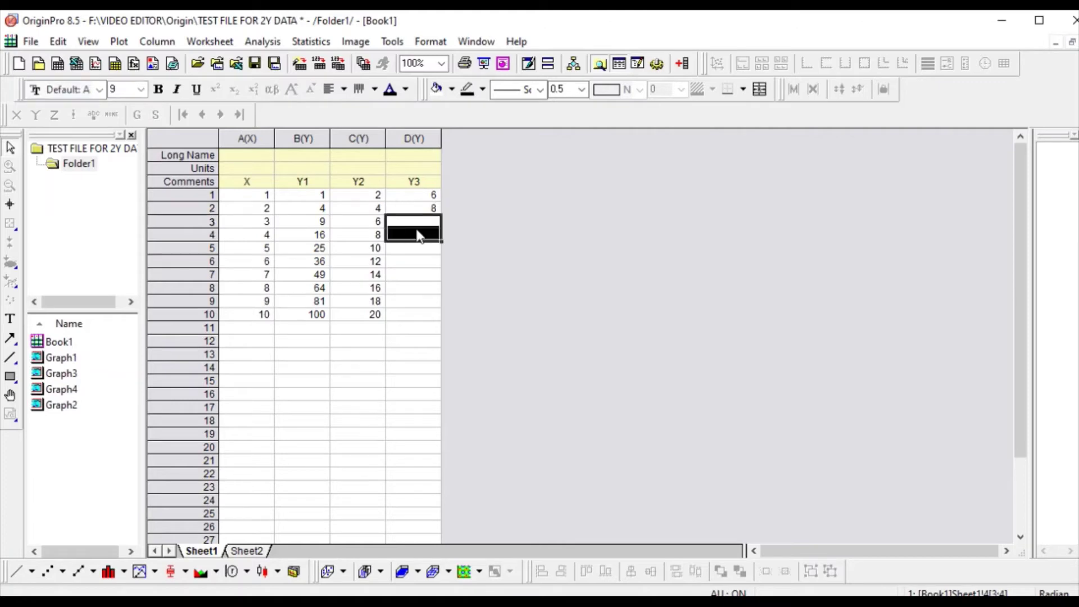
type("10")
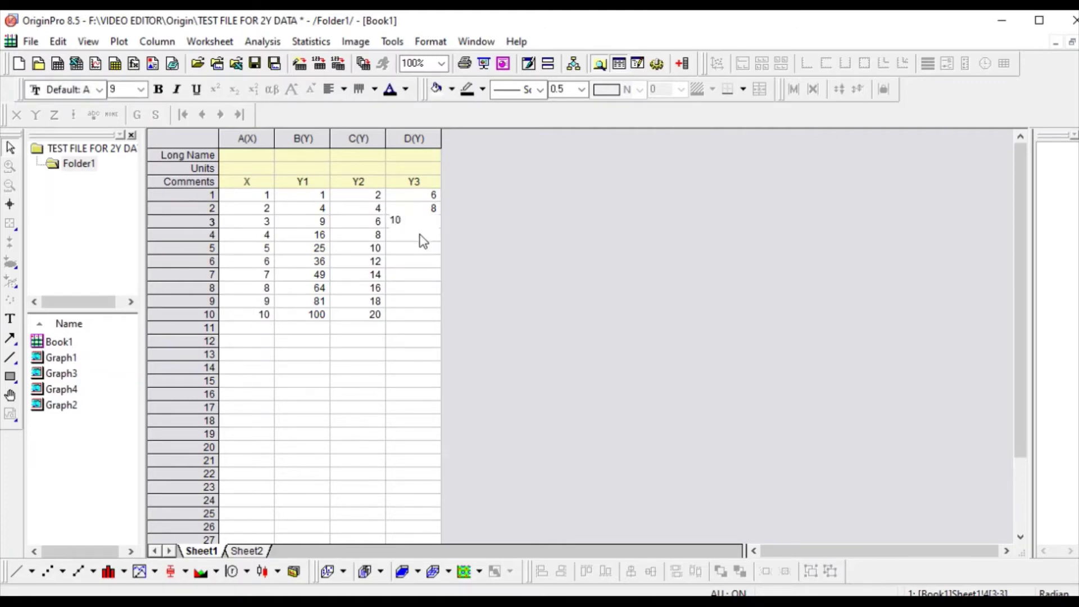
key("Return")
type("12")
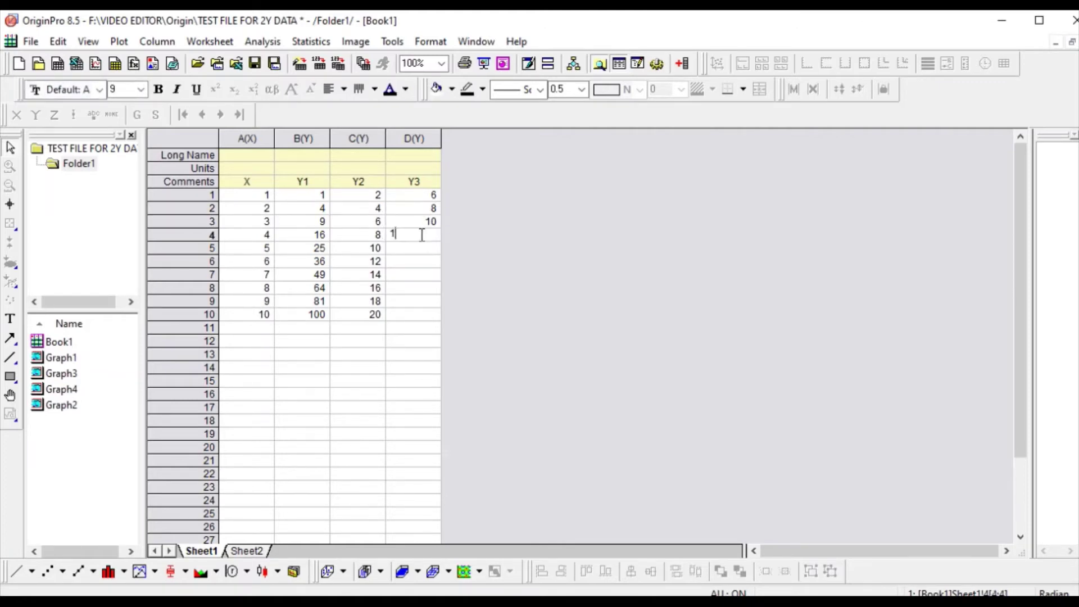
key("Return")
type("14")
key("Return")
type("16")
key("Return")
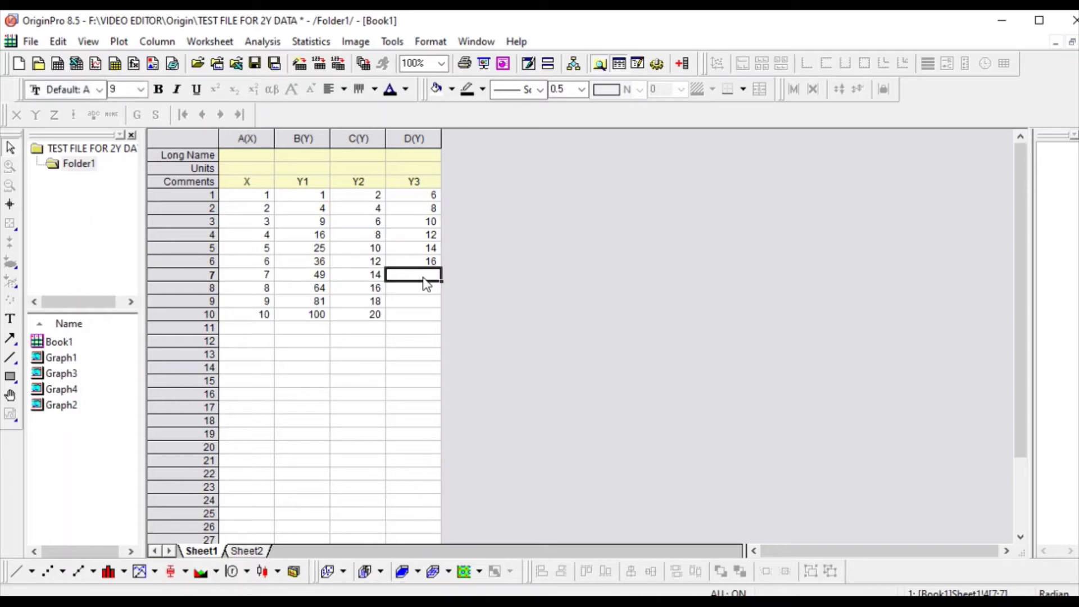
type("20")
key("Return")
type("25")
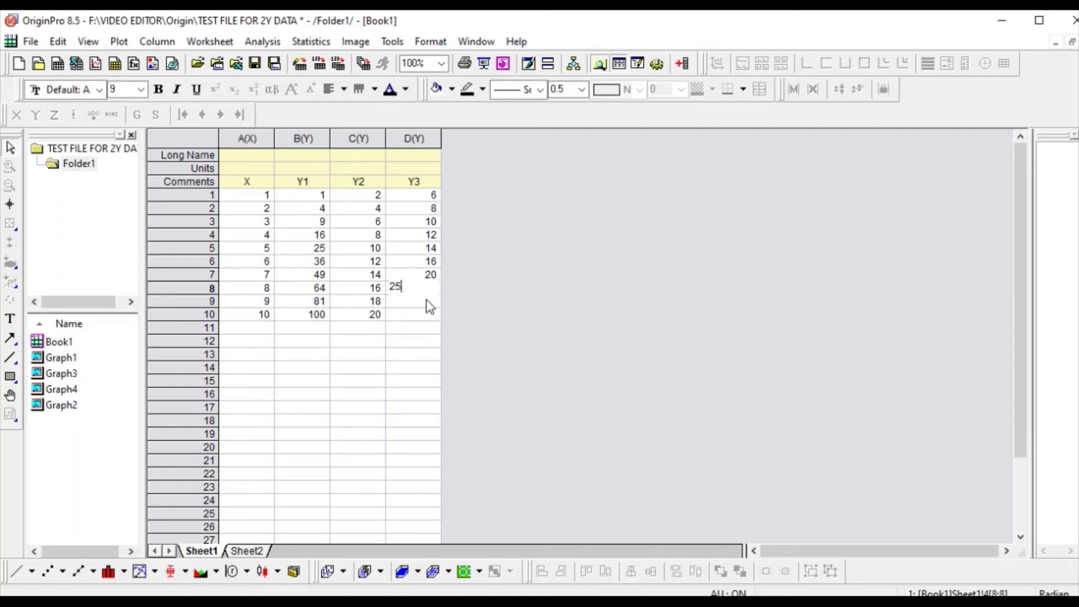
key("Return")
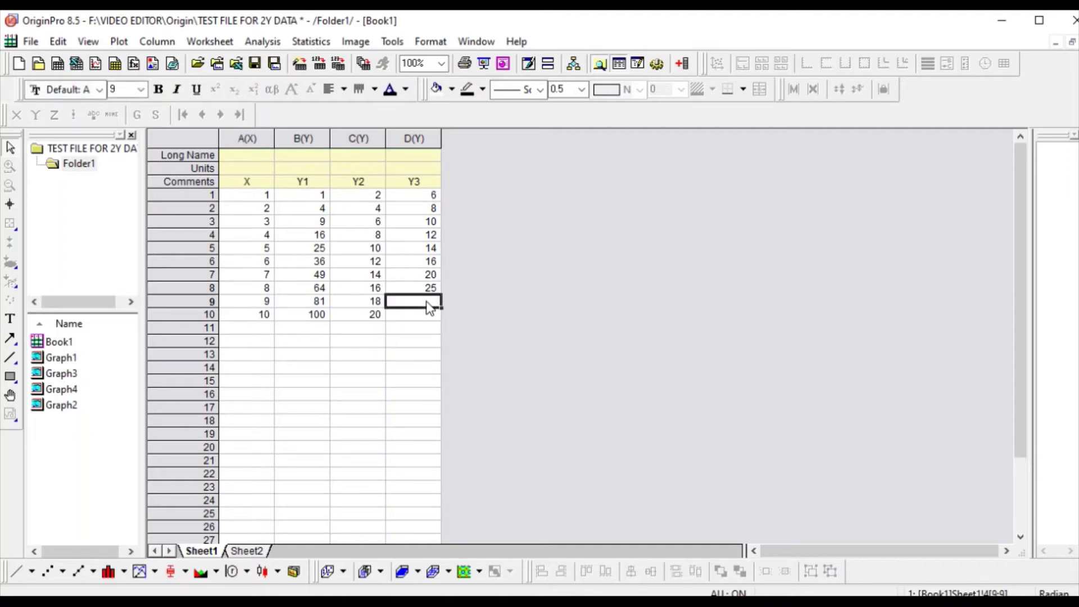
type("30")
key("Return")
type("3")
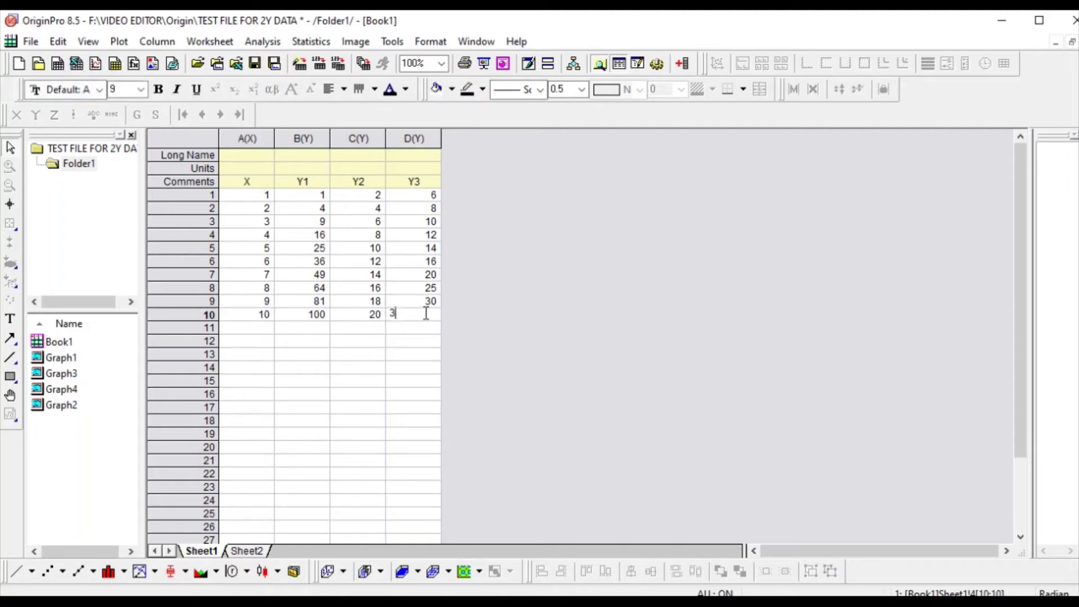
type("4")
left_click(525, 366)
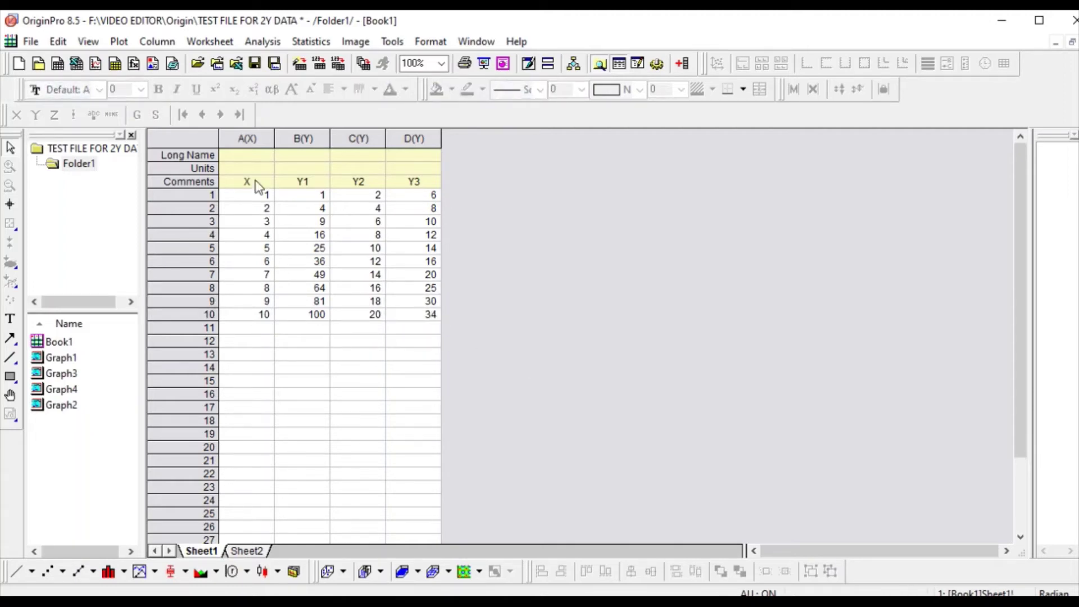
Plot all of Sheet1's data as a 3Ys Y-YY multi-curve graph.
left_click(207, 136)
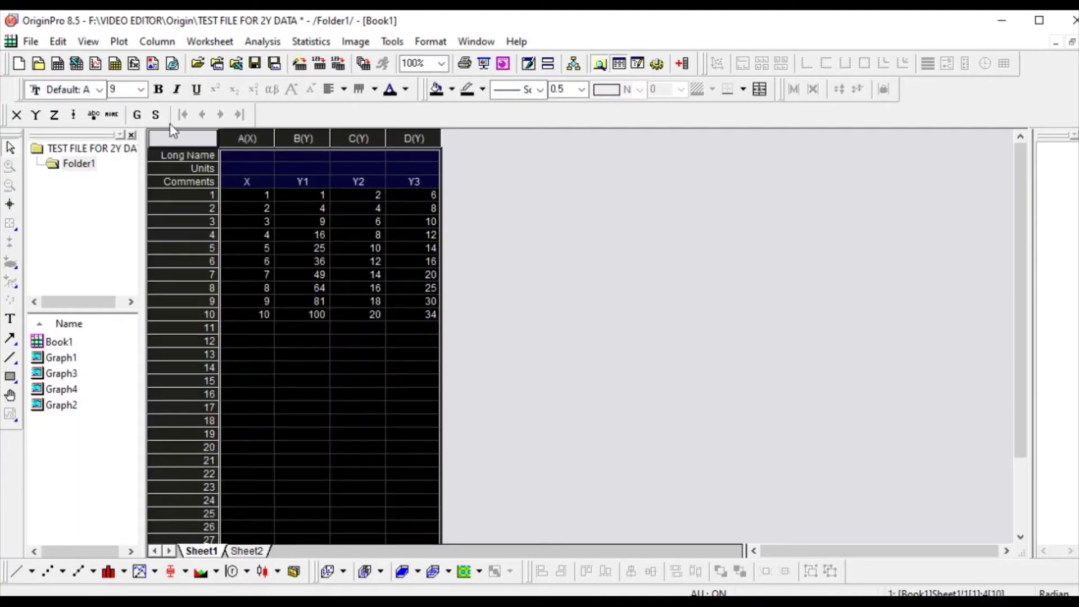
left_click(123, 42)
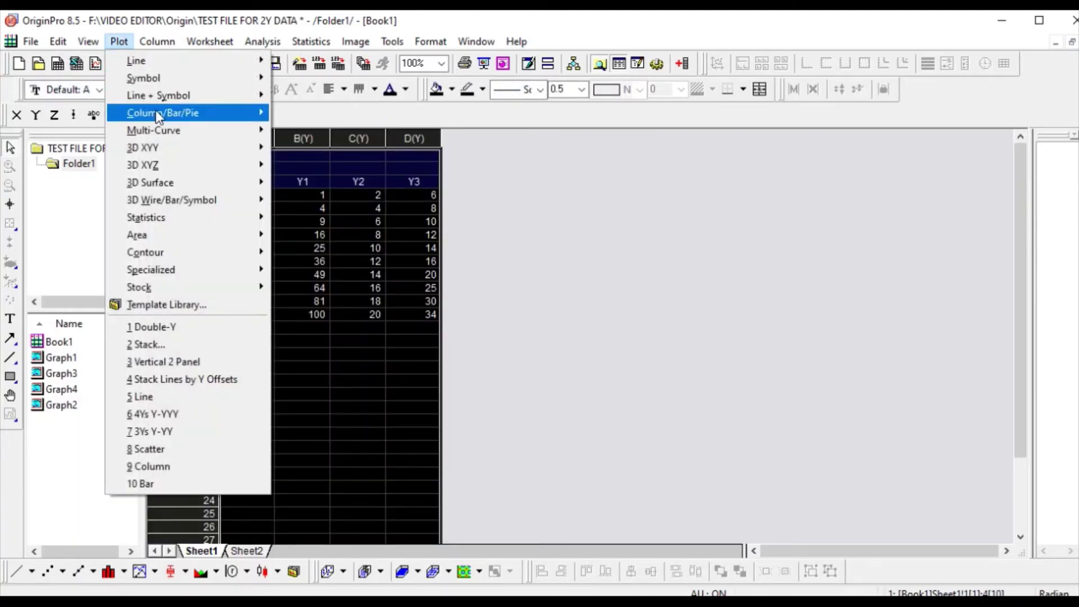
mouse_move(165, 125)
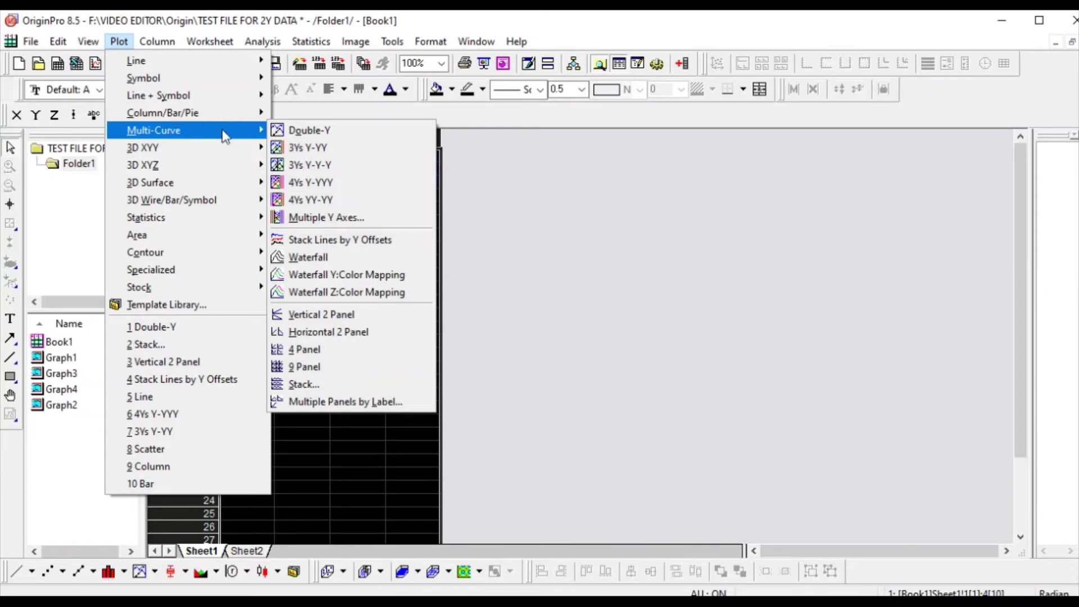
left_click(304, 149)
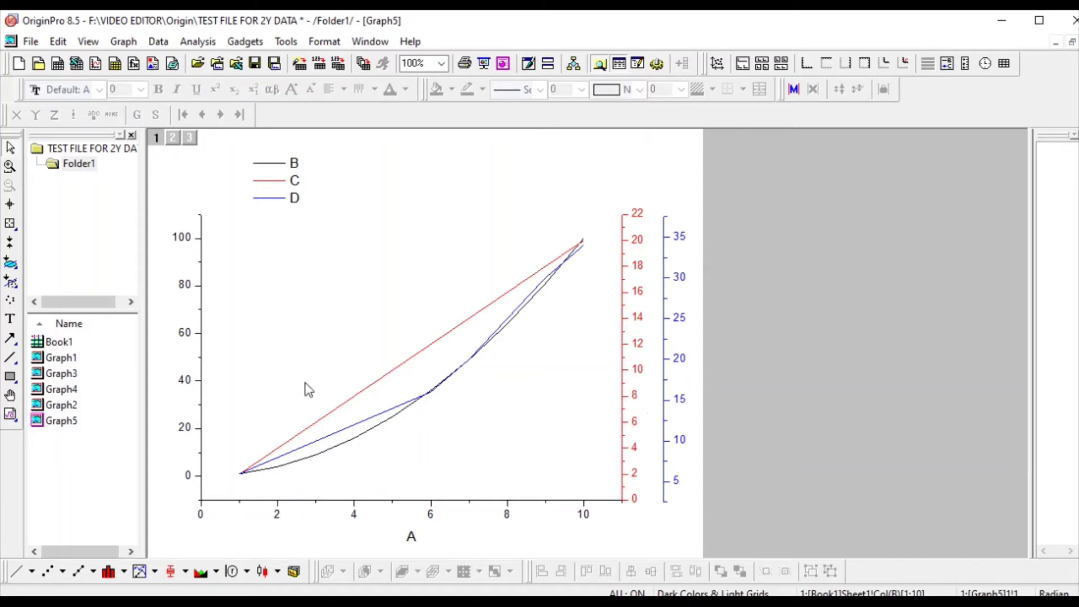
Try bright green on curve C and set its line colour to dark red.
left_click(357, 396)
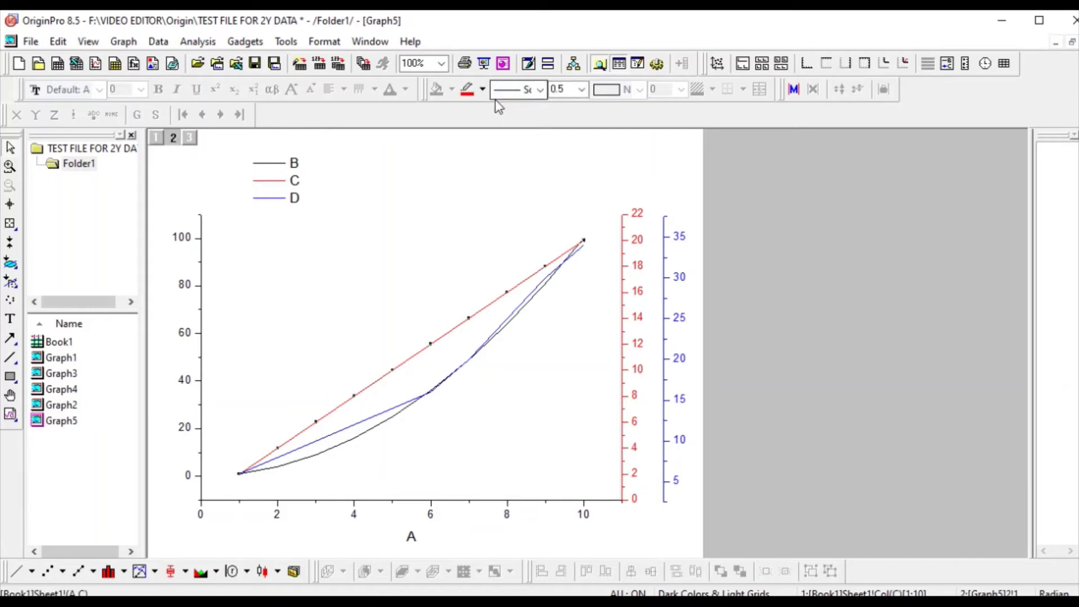
left_click(483, 89)
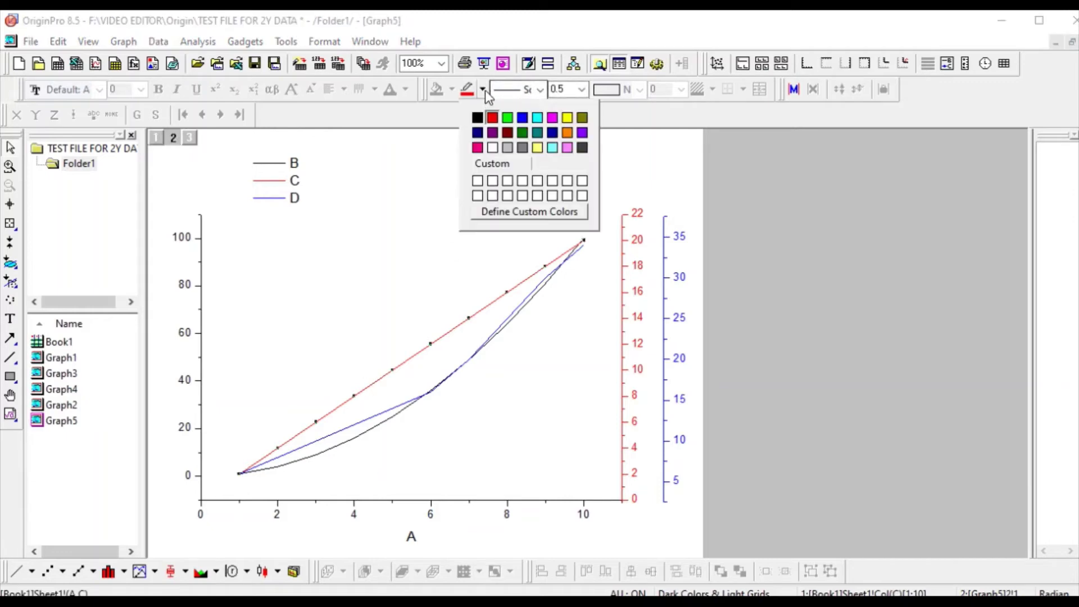
left_click(508, 117)
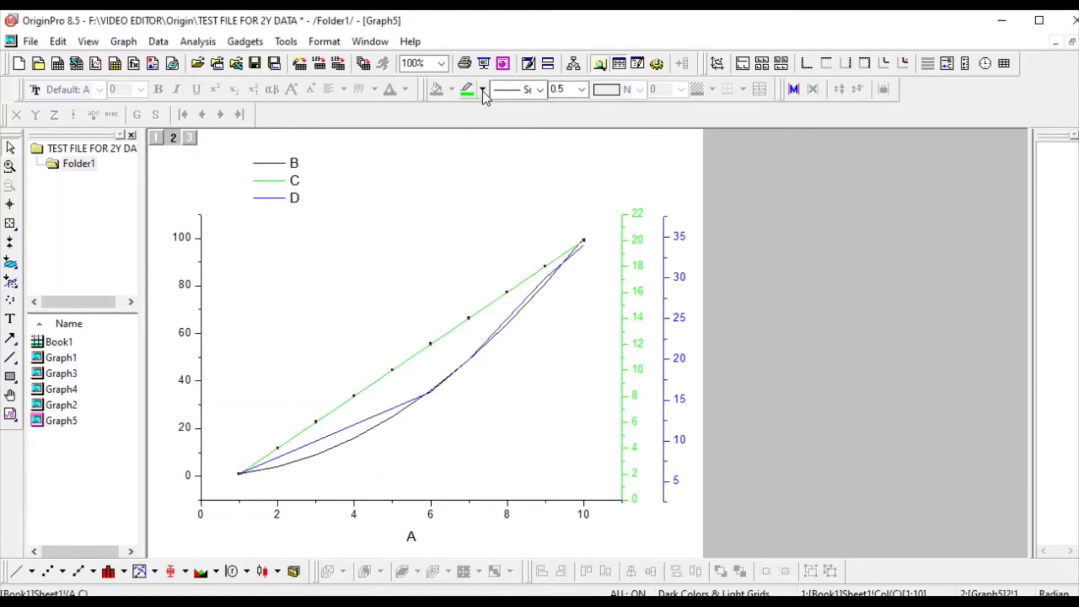
left_click(482, 89)
left_click(508, 132)
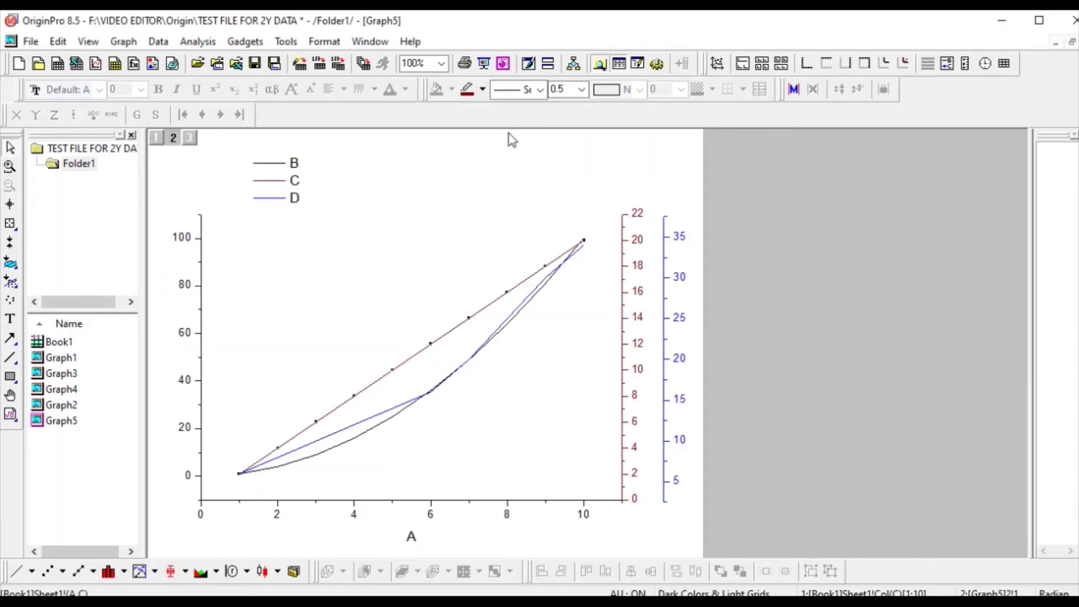
Change the line colour of curve D to dark gray.
left_click(404, 405)
left_click(482, 89)
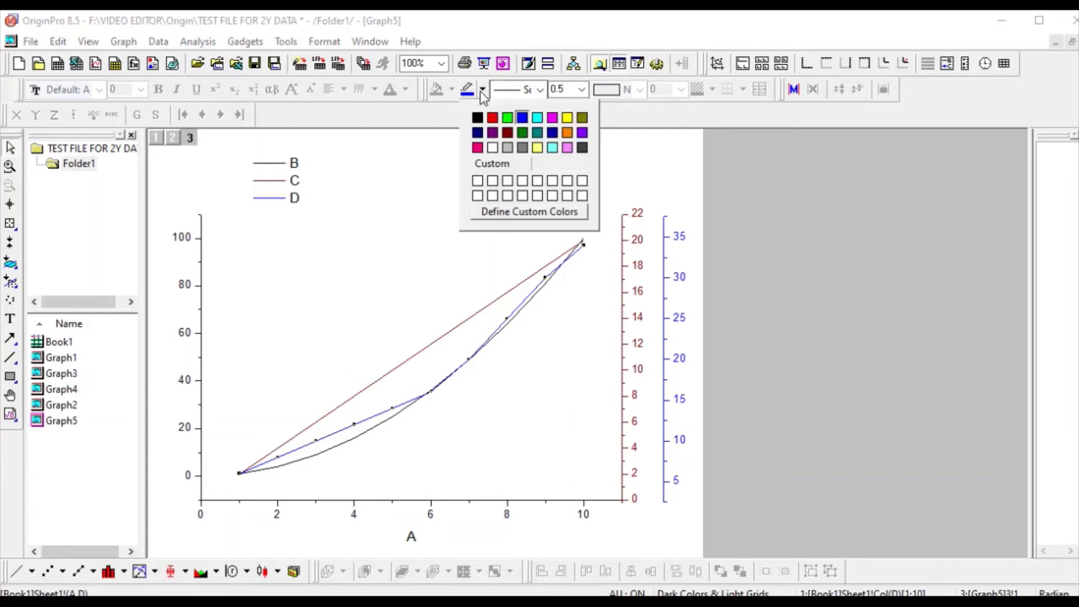
left_click(582, 147)
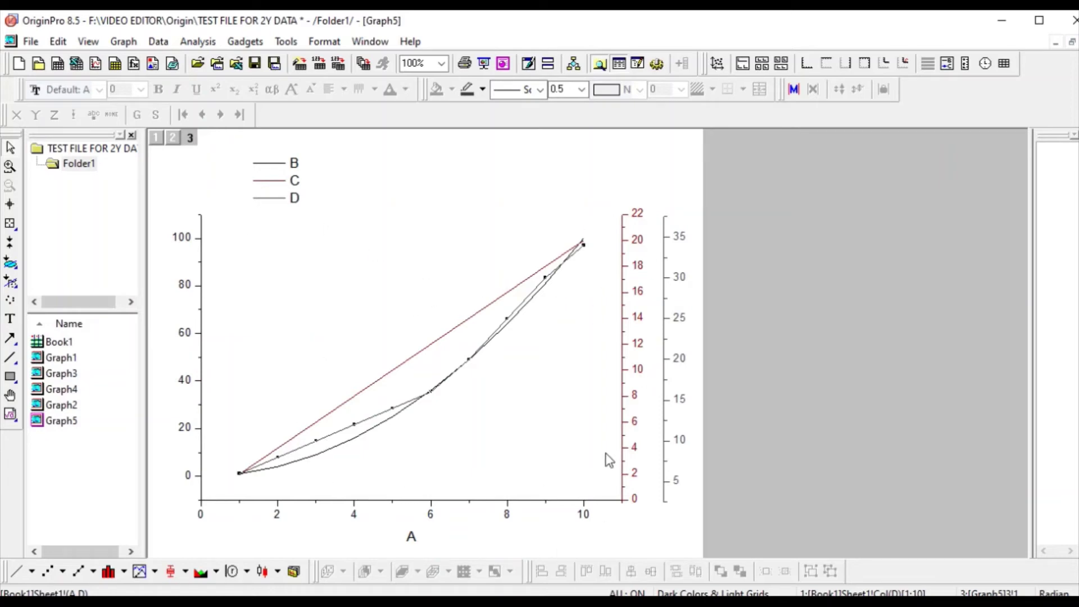
Copy the entire data table from Sheet2 of Book1.
double_click(60, 342)
left_click(245, 551)
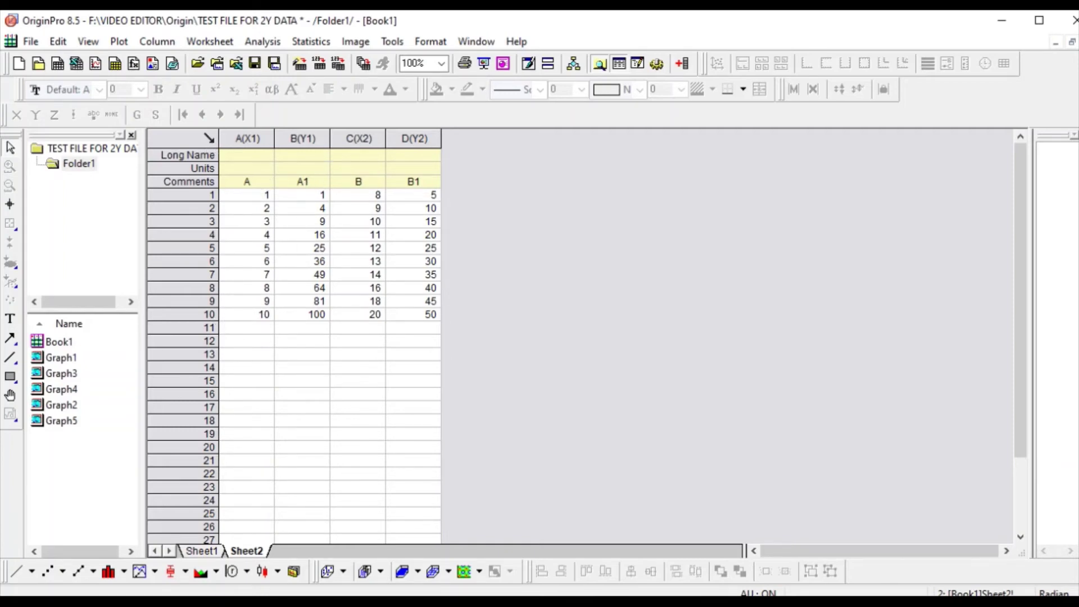
left_click(209, 138)
key("ctrl+c")
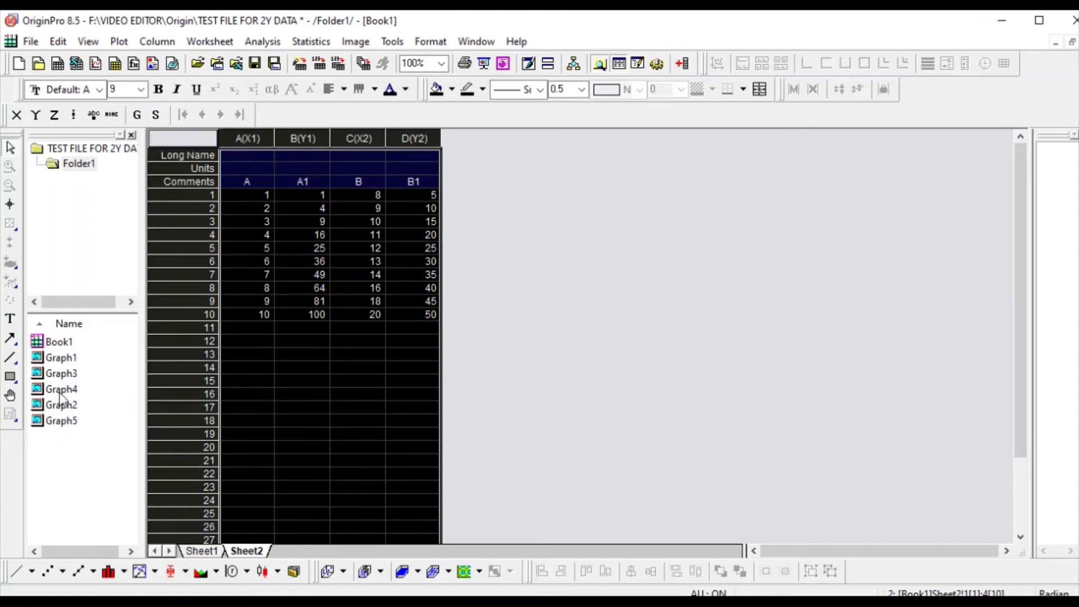
Add a new worksheet to Book1 and extend it with two more columns, C and D.
right_click(255, 552)
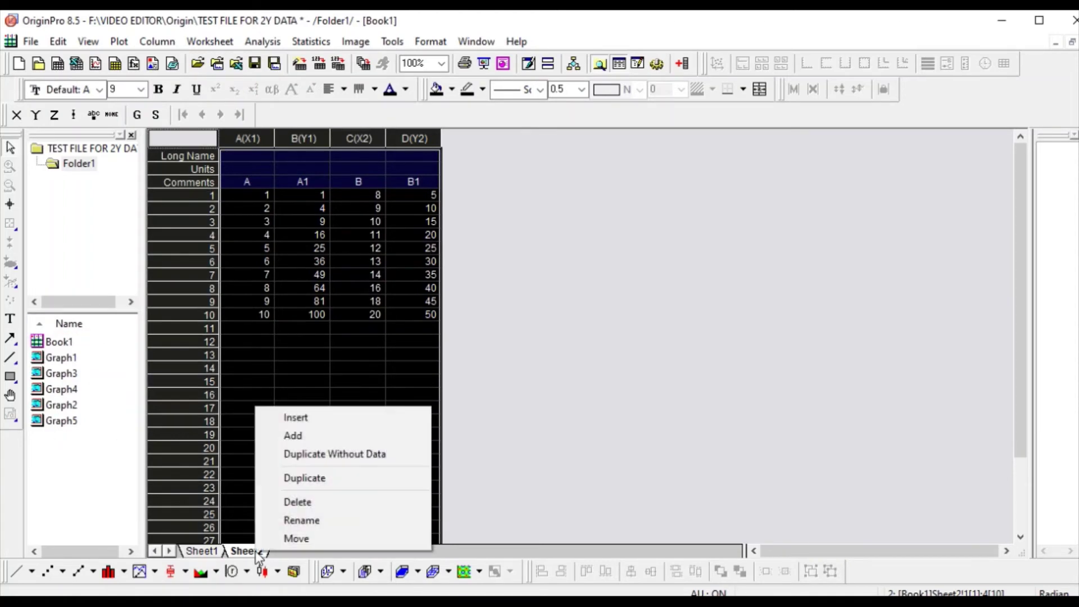
left_click(309, 437)
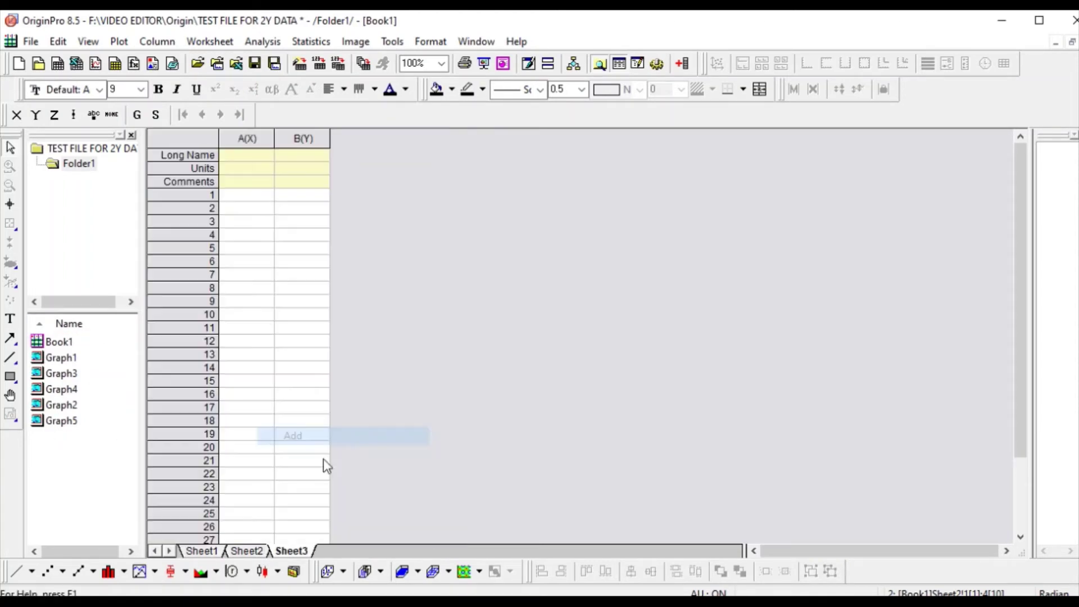
left_click(688, 64)
left_click(689, 64)
Paste the copied data into Sheet3, starting at row 1 of column A.
left_click(251, 197)
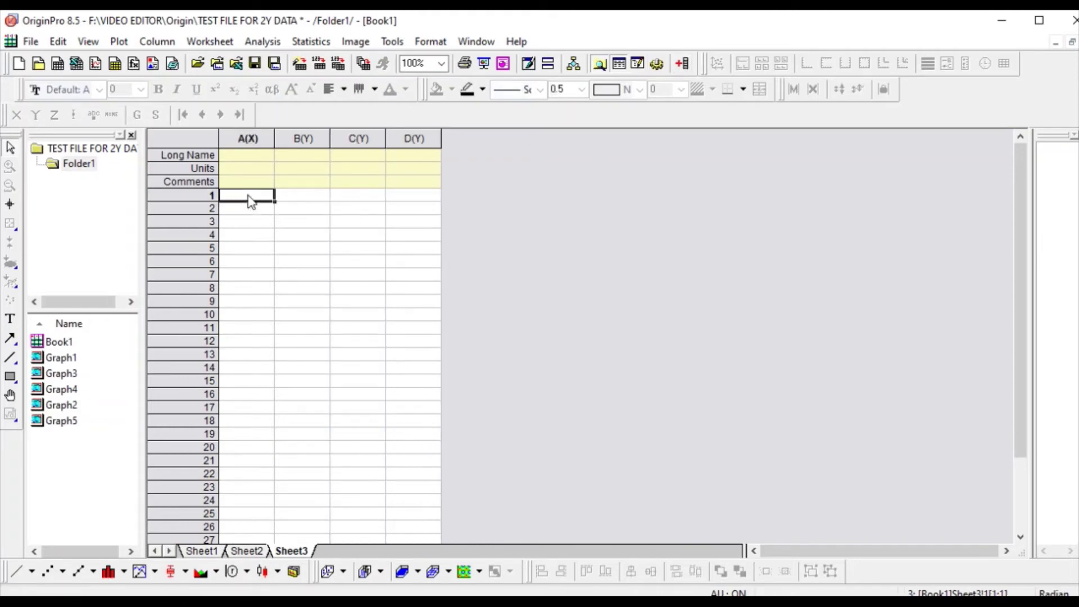
key("ctrl+v")
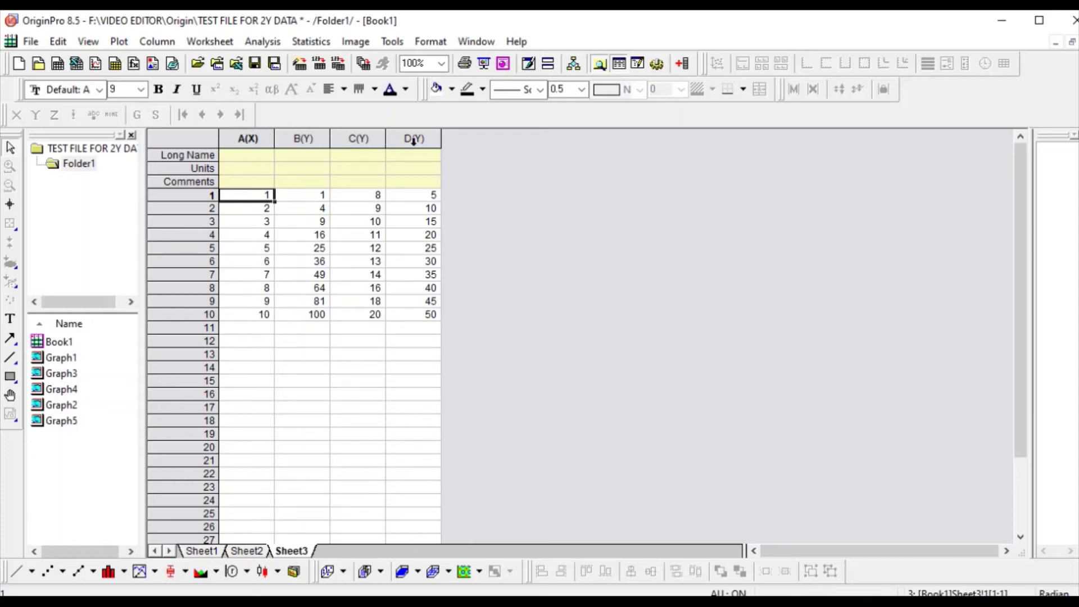
left_click(529, 292)
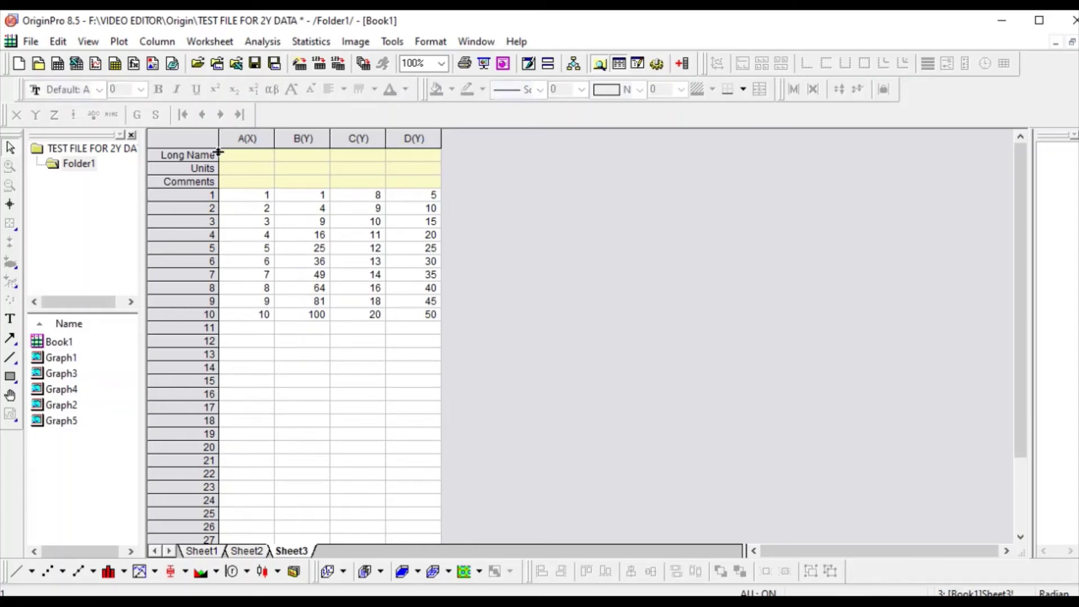
left_click(202, 135)
left_click(374, 232)
Enter the comments A, A1, B and B1 for columns A to D of Sheet3.
left_click(259, 186)
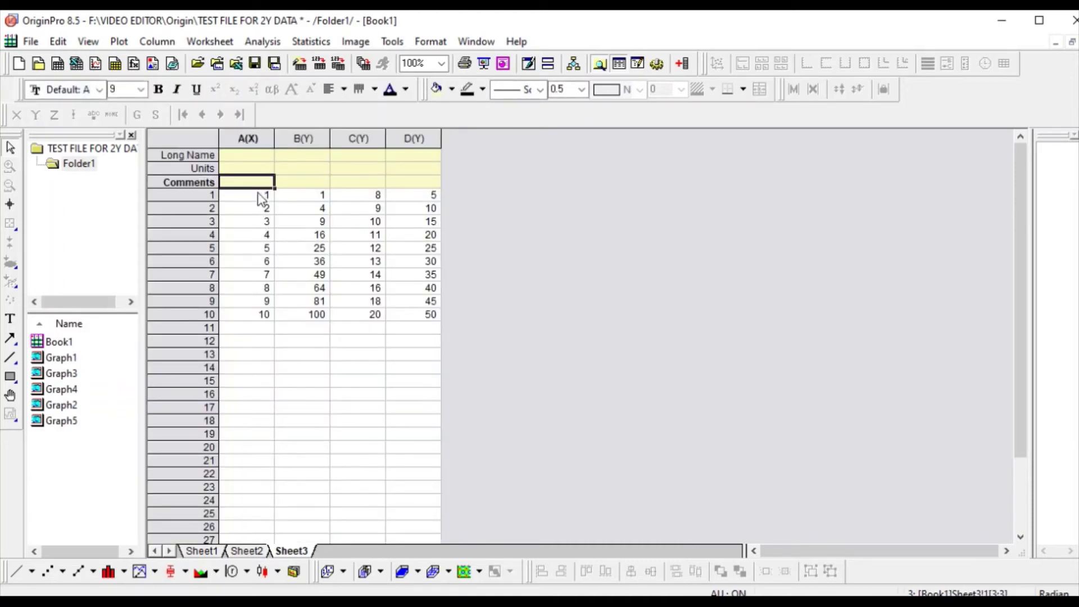
type("A")
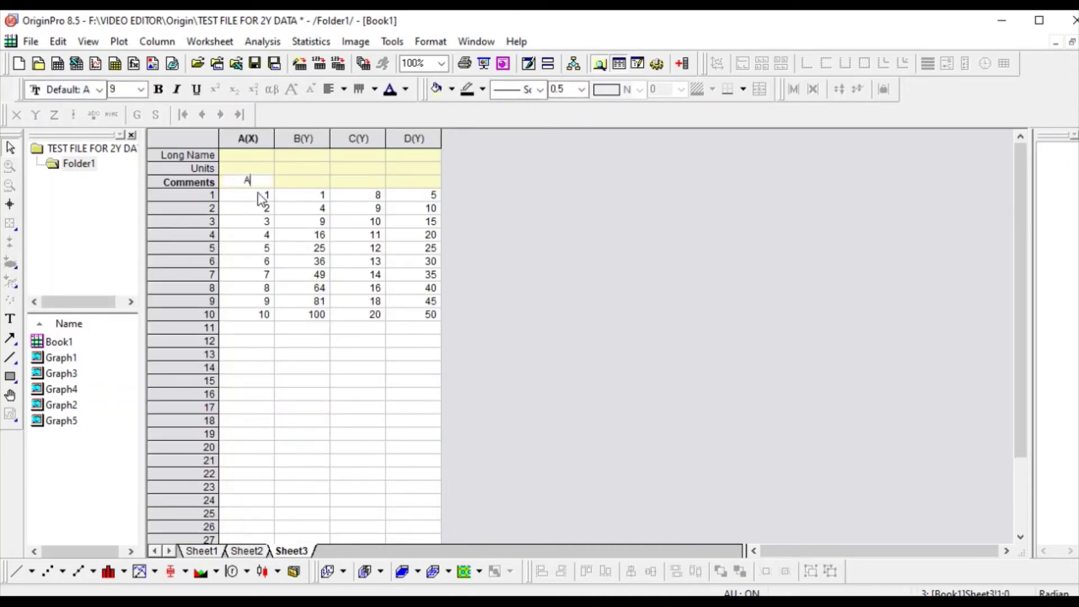
left_click(295, 184)
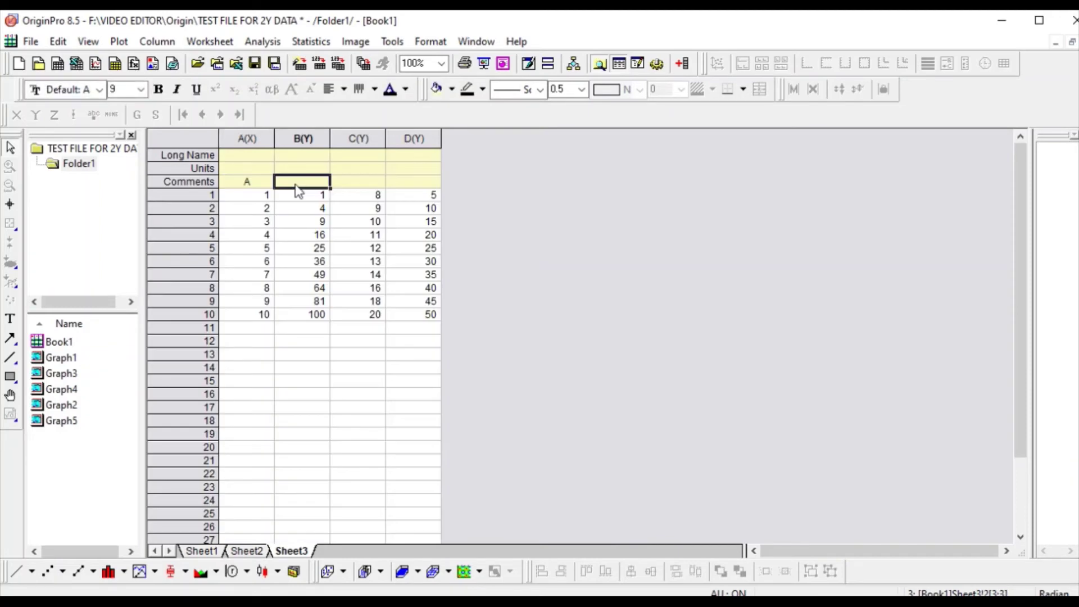
type("B")
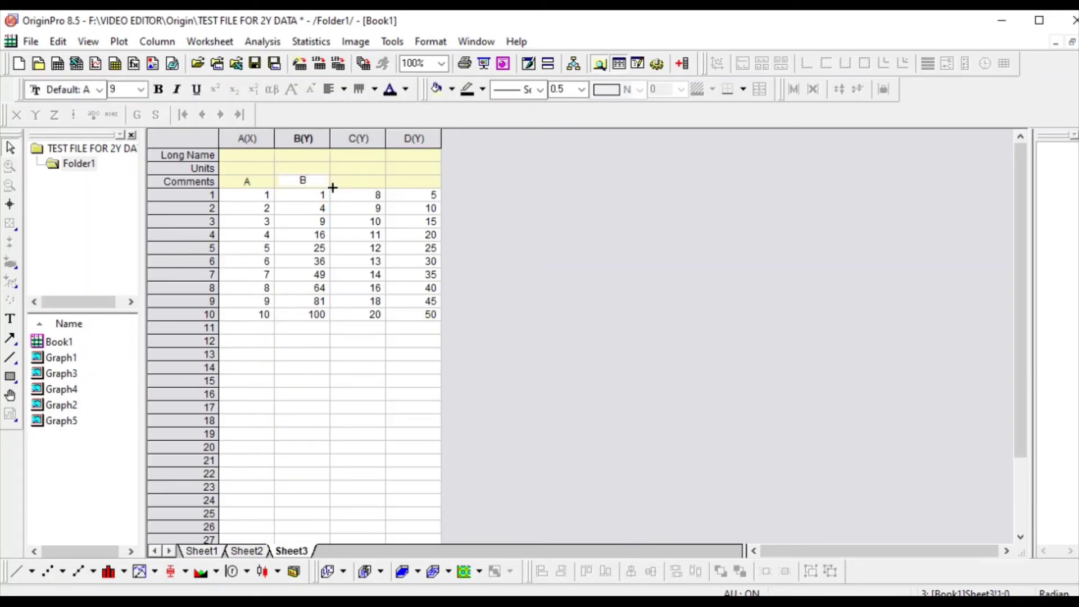
key("BackSpace")
type("A1")
left_click(358, 182)
type("B")
left_click(413, 181)
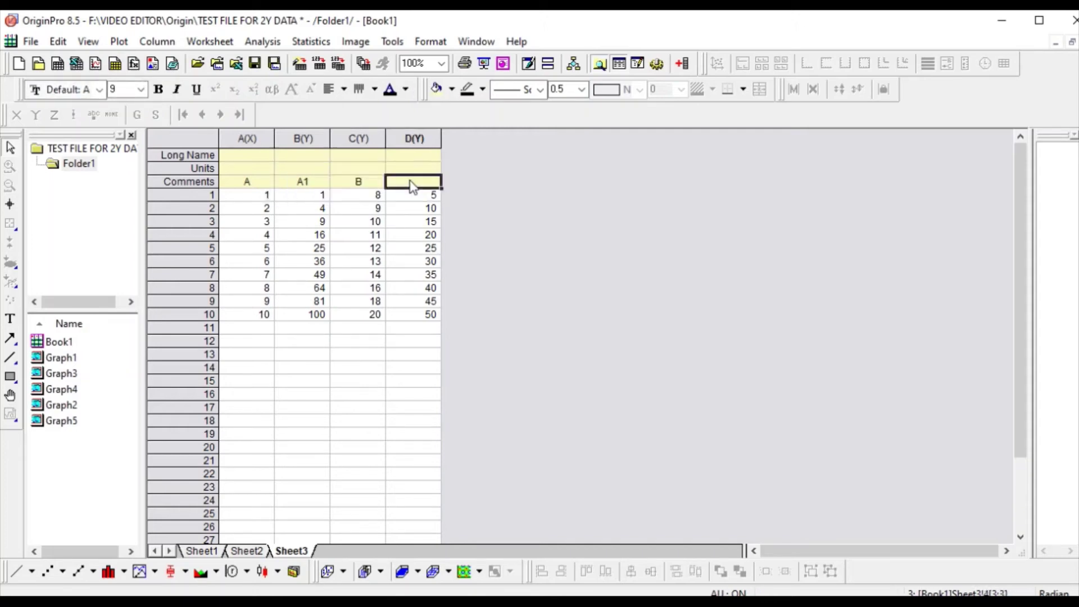
type("B1")
left_click(523, 275)
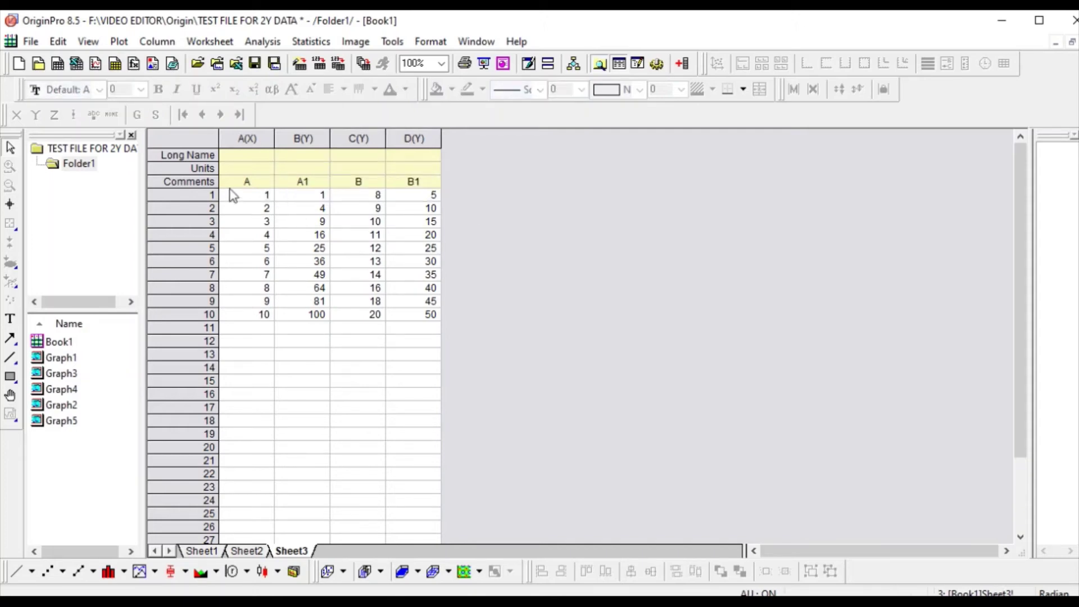
Plot the whole Sheet3 table as a line graph with column A as the only X, and return to Book1.
left_click(209, 139)
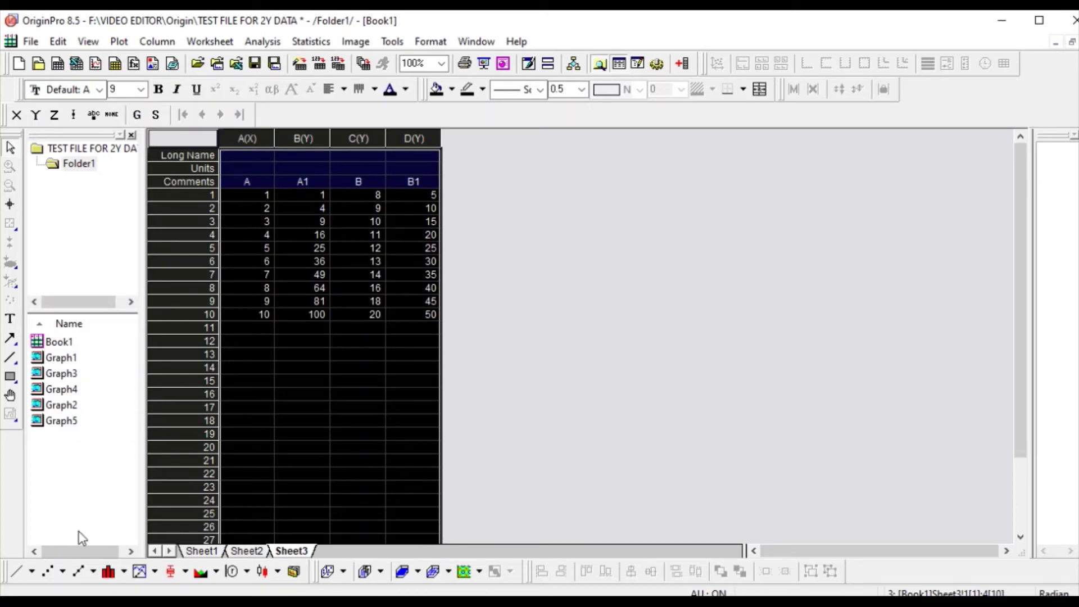
left_click(17, 571)
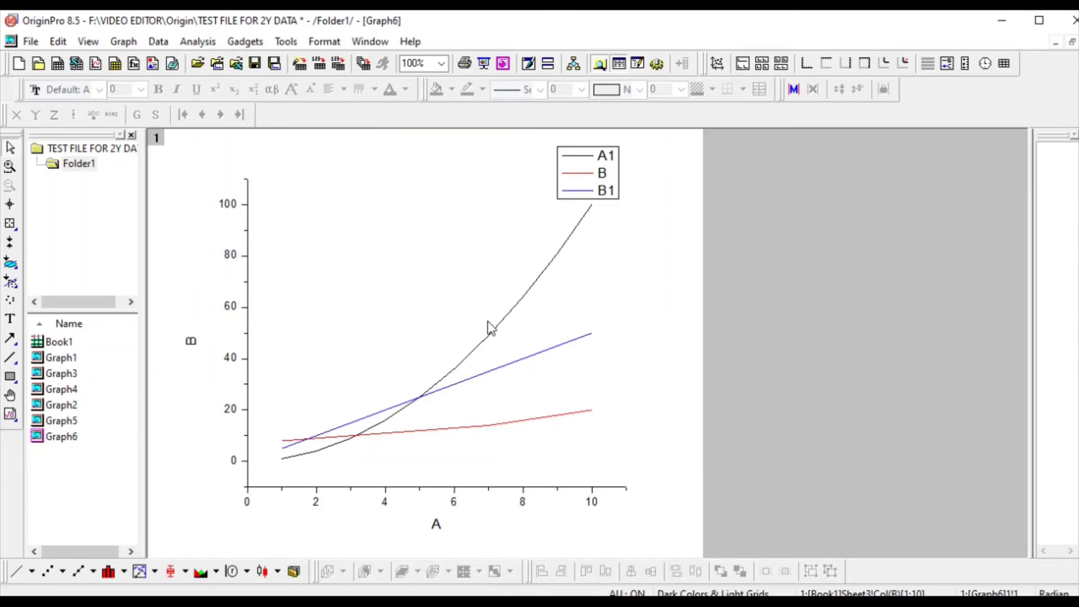
double_click(56, 342)
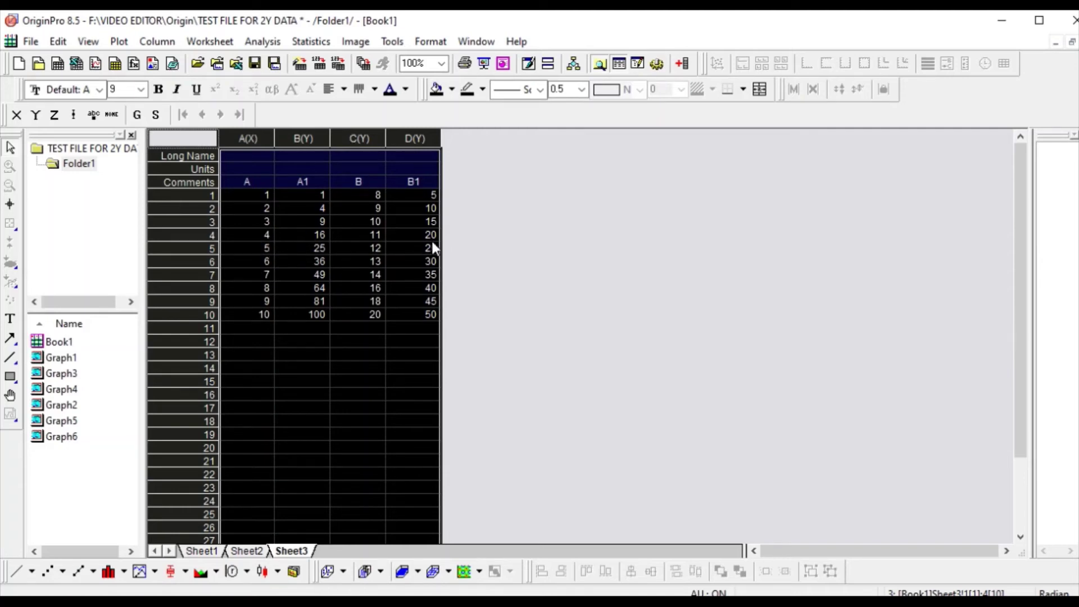
Set column C of Sheet3 as an X column so the sheet holds two X-Y pairs.
left_click(607, 308)
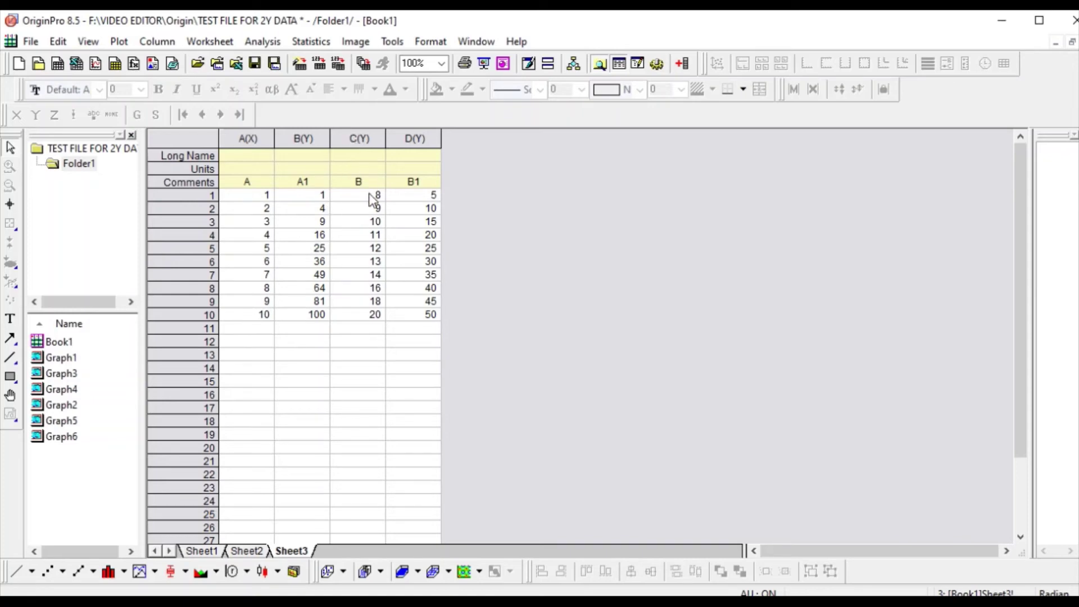
left_click(347, 141)
right_click(363, 159)
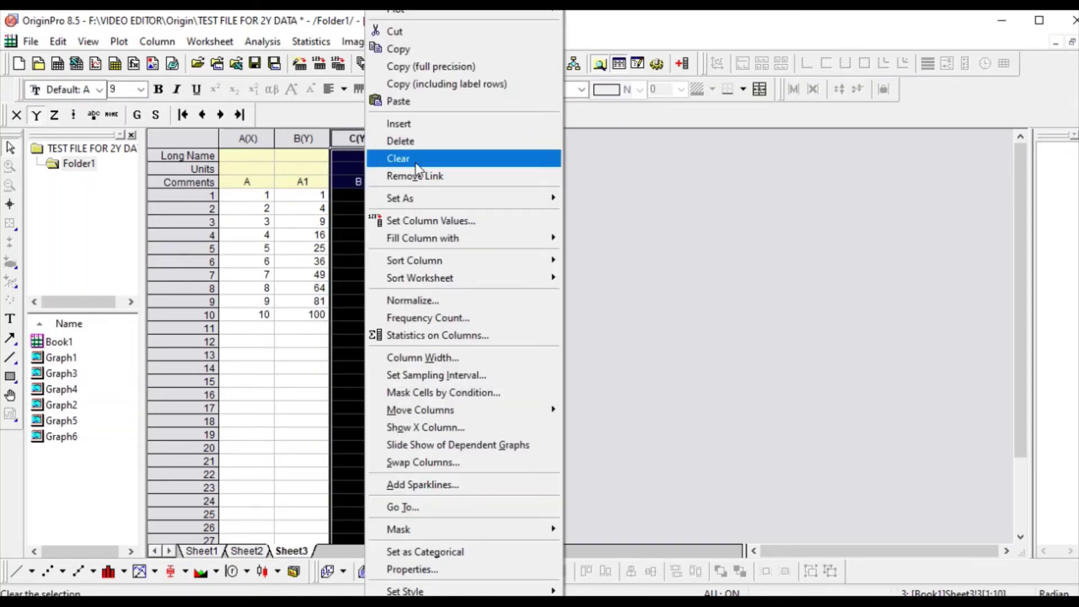
left_click(353, 144)
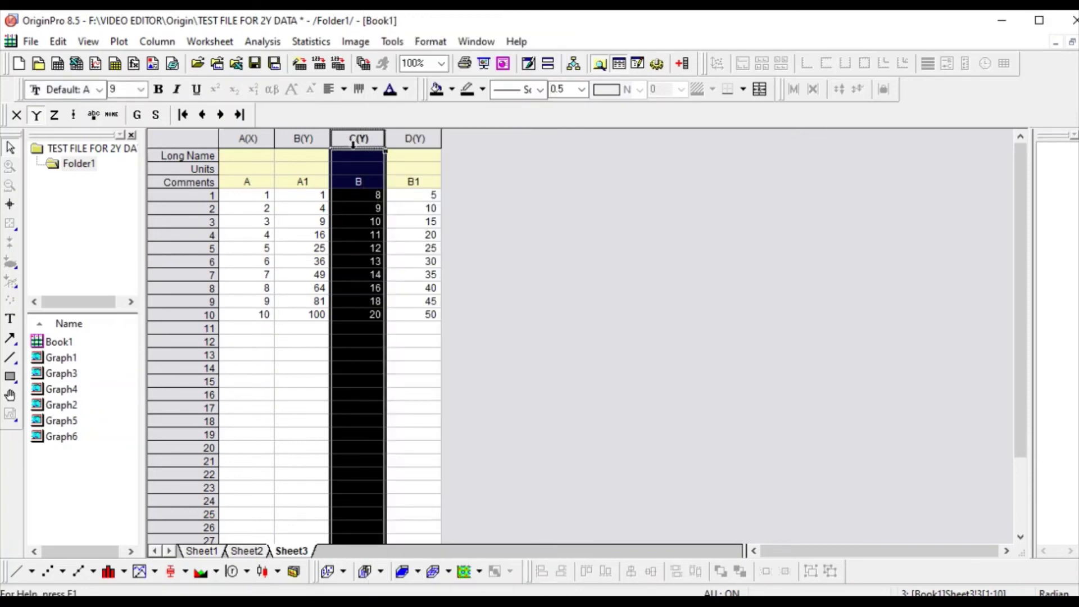
right_click(360, 168)
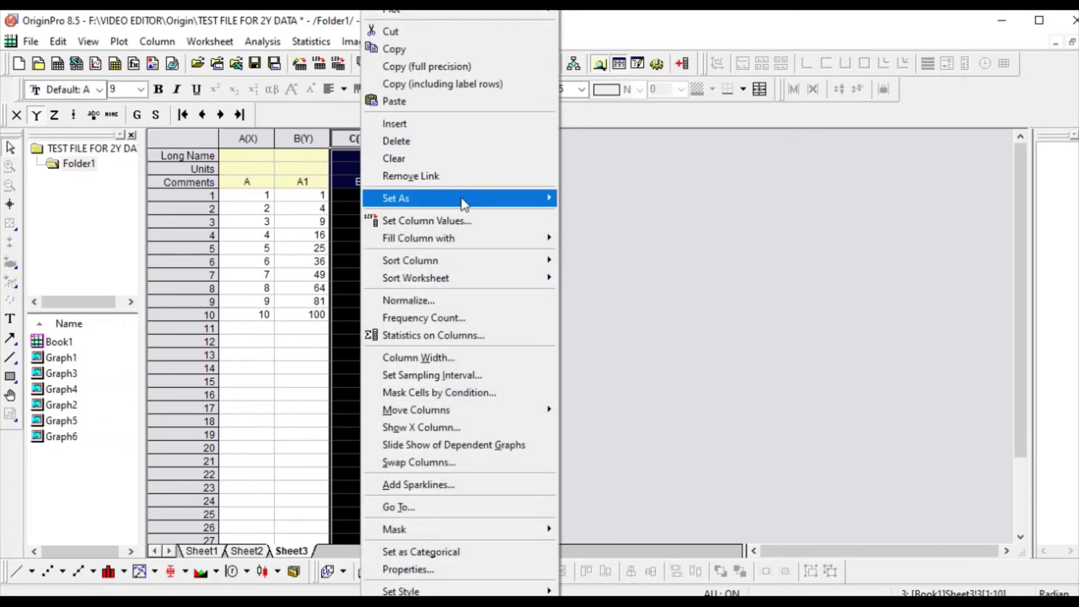
mouse_move(465, 204)
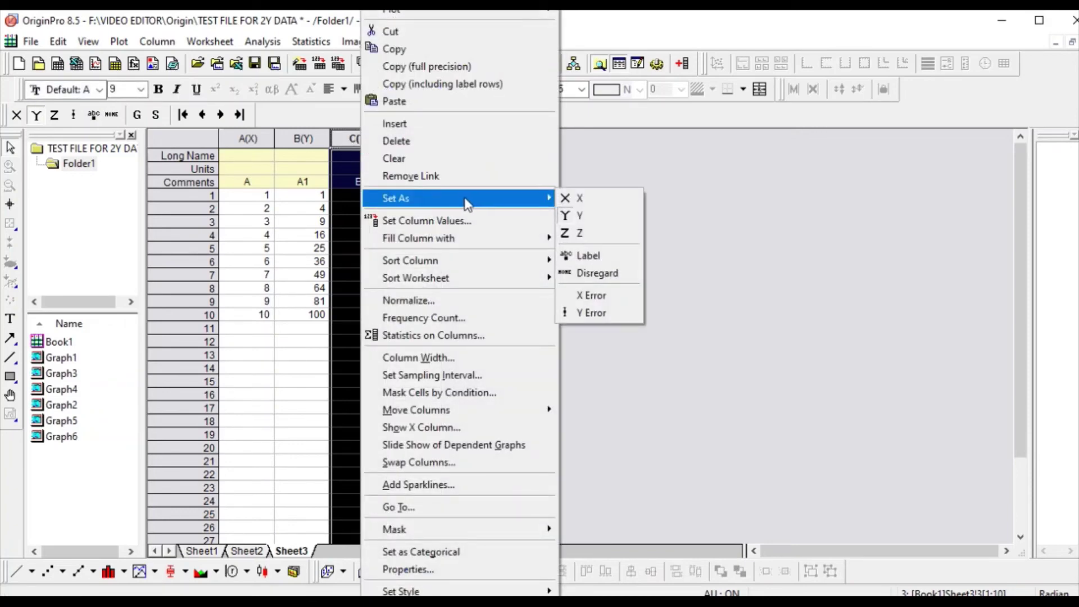
left_click(576, 200)
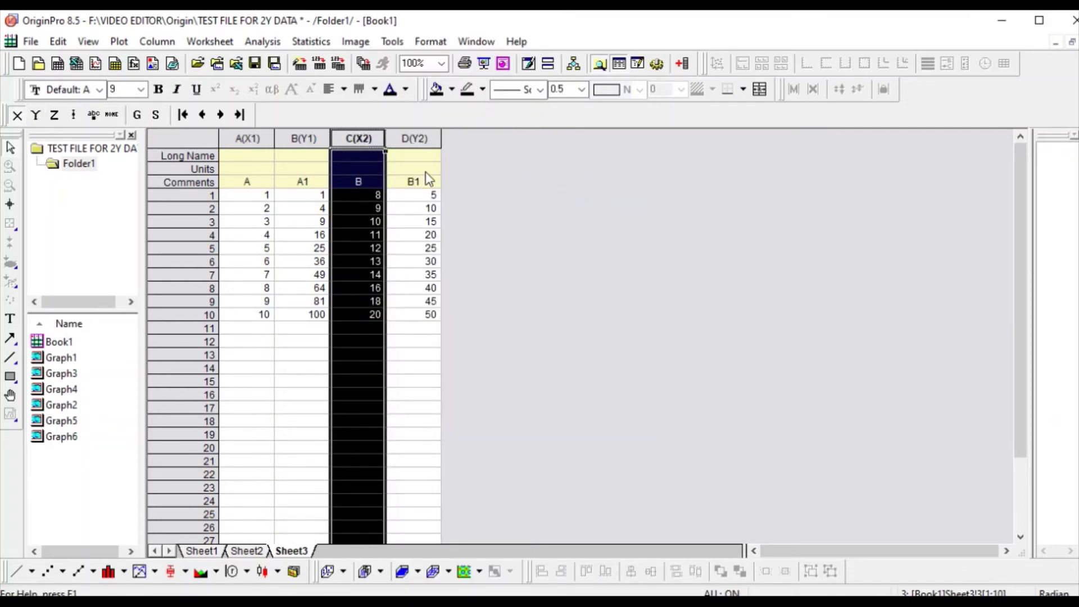
left_click(519, 262)
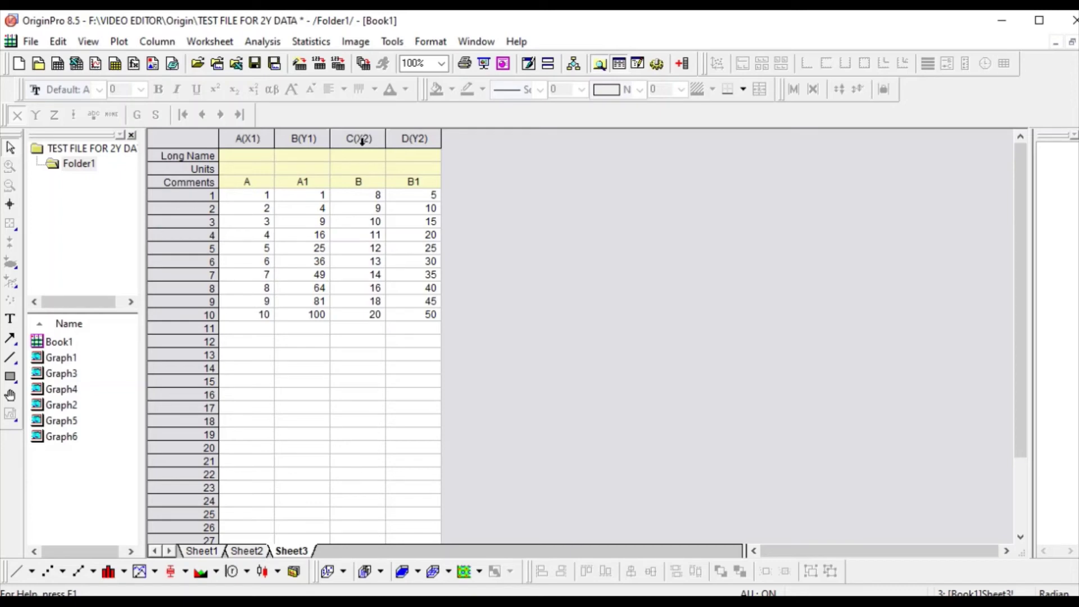
Plot both X-Y pairs of Sheet3 together in one line graph and return to the Book1 worksheet.
left_click(203, 134)
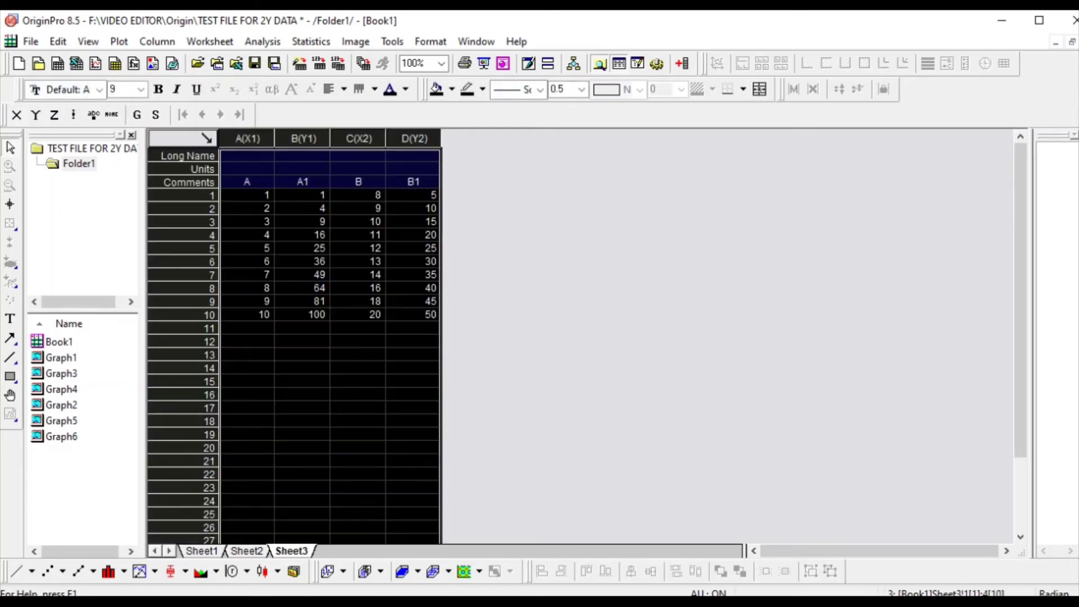
left_click(17, 571)
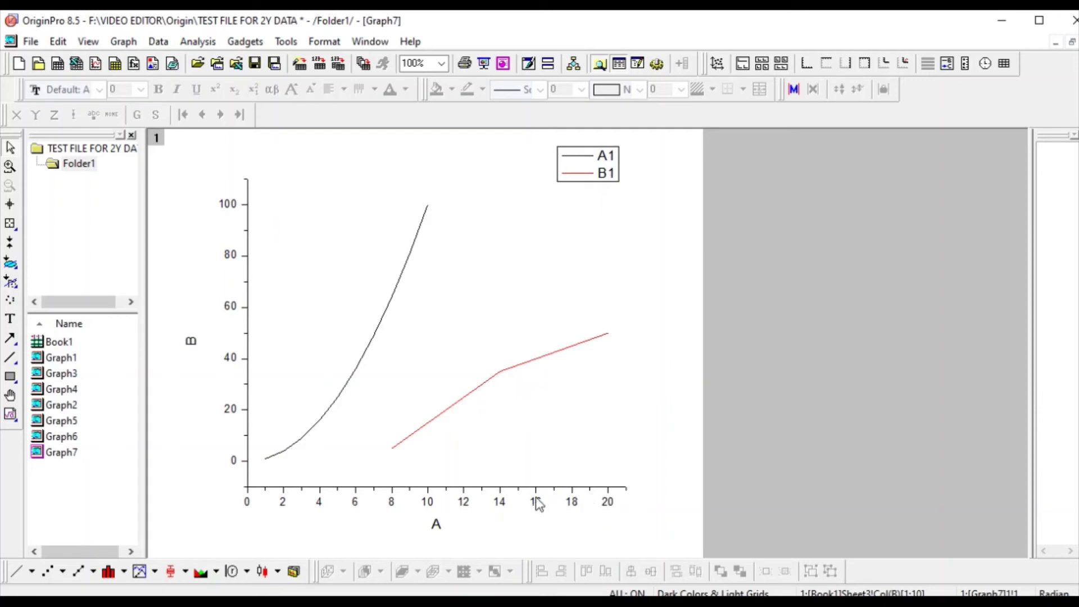
double_click(59, 341)
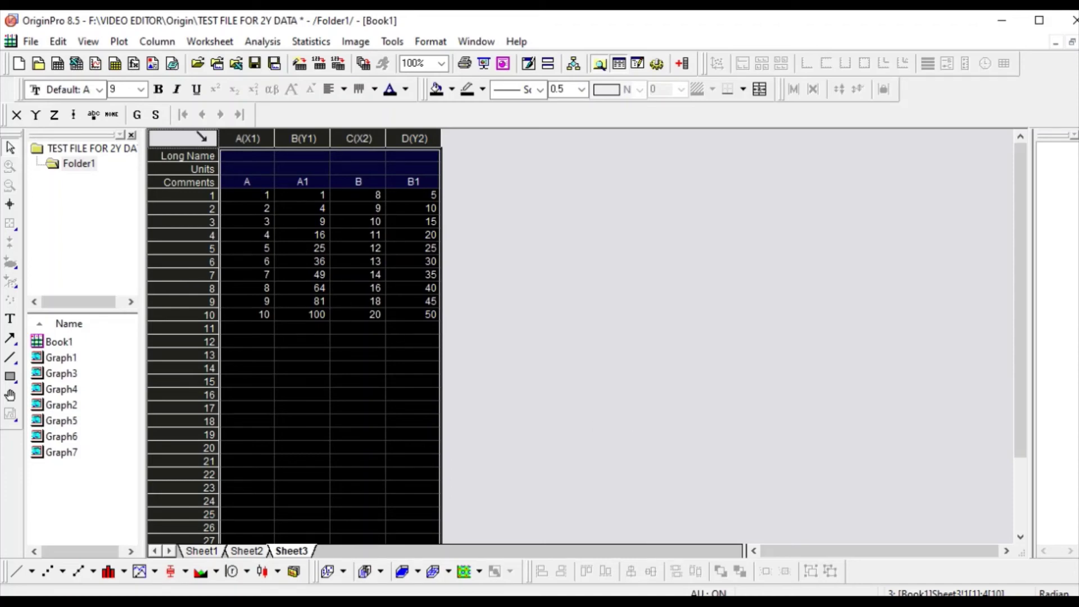
Plot the two X-Y pairs of Sheet3 as a Vertical 2 Panel graph.
left_click(119, 41)
mouse_move(158, 41)
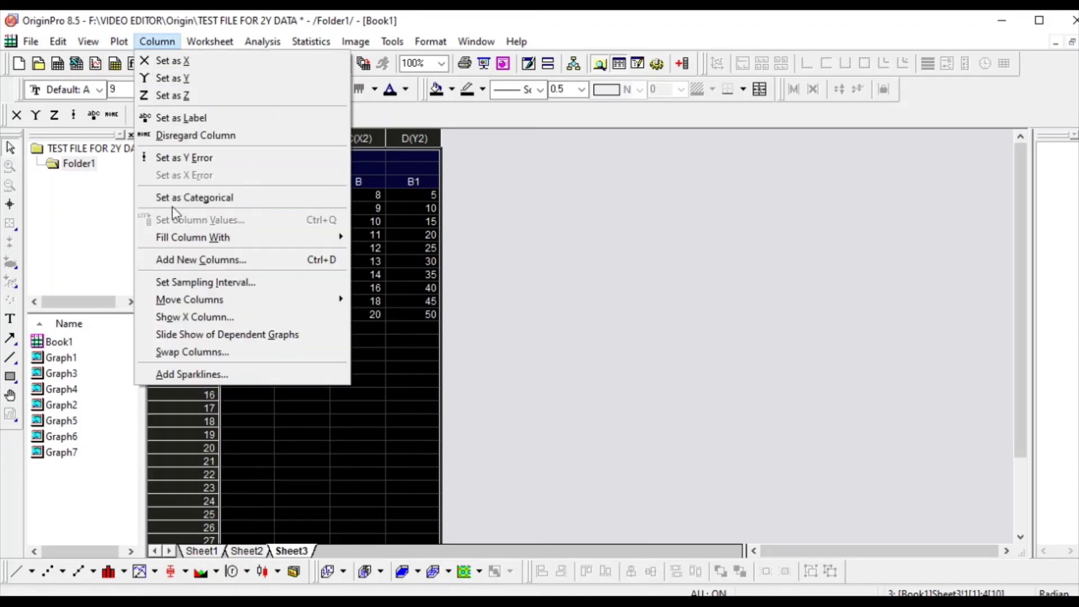
mouse_move(118, 41)
mouse_move(254, 141)
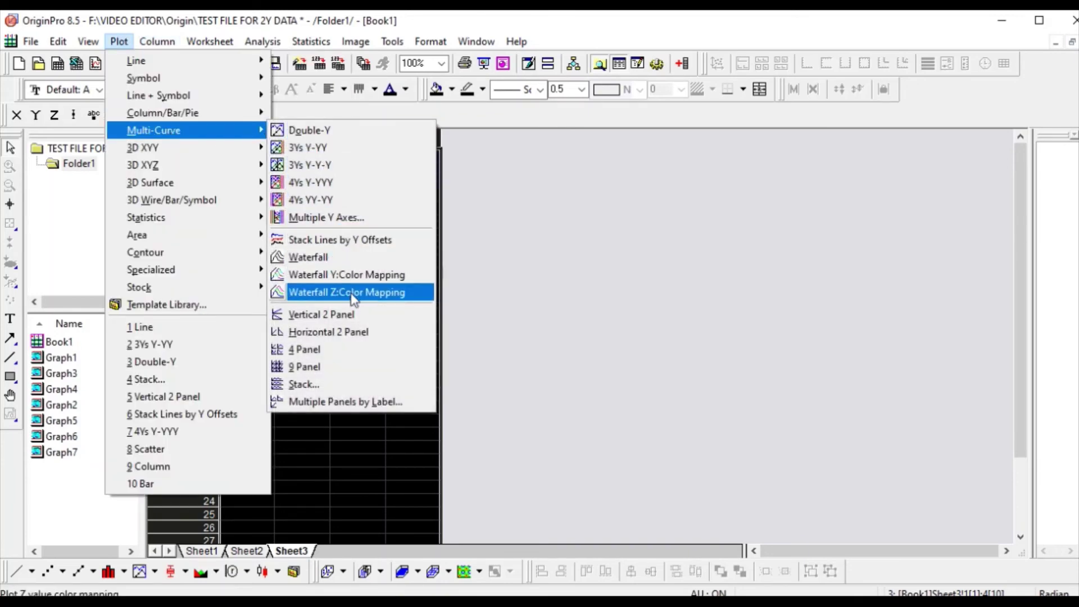
left_click(336, 320)
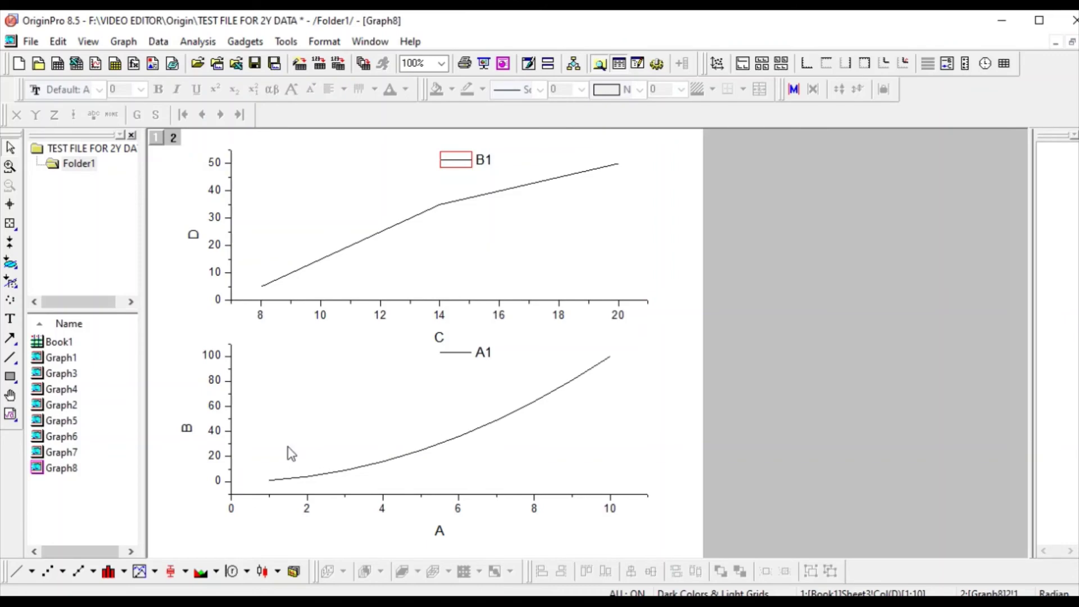
Return to Book1 and plot the two X-Y pairs as a stacked line graph with one plot per layer.
left_click(115, 341)
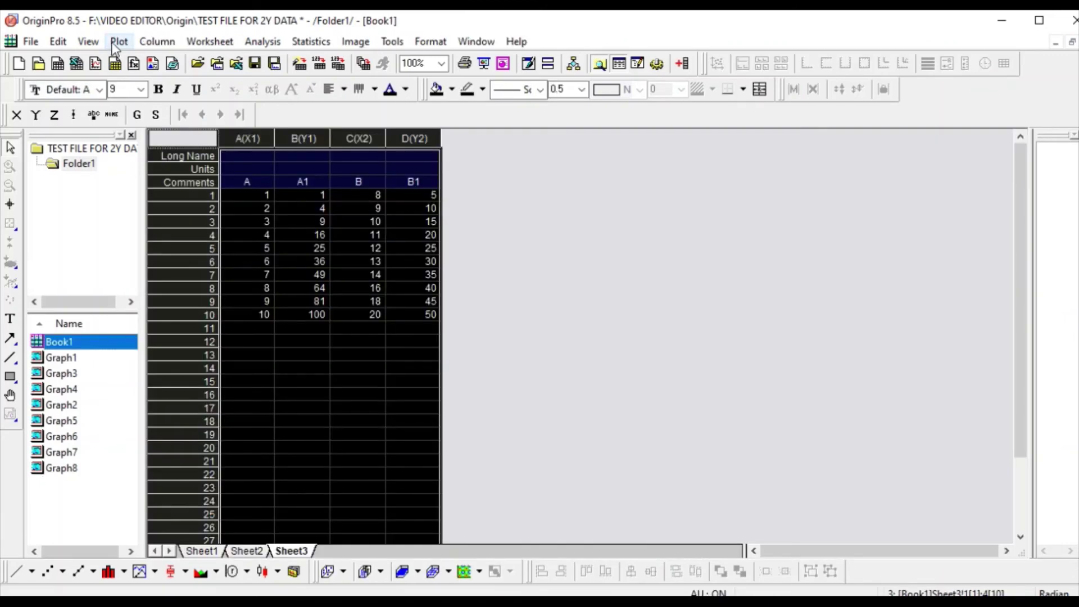
left_click(114, 44)
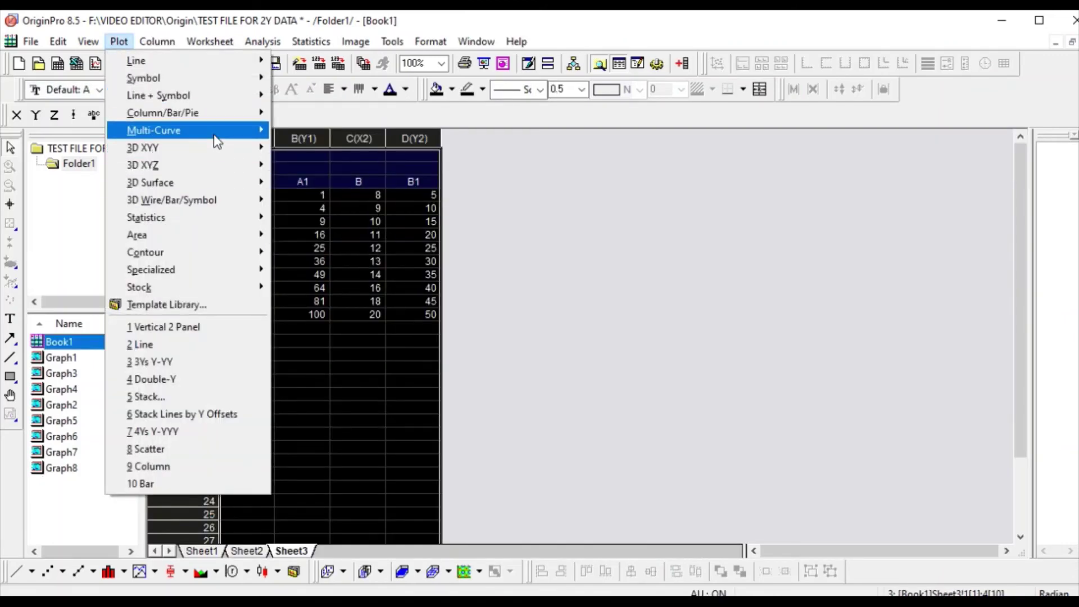
mouse_move(214, 136)
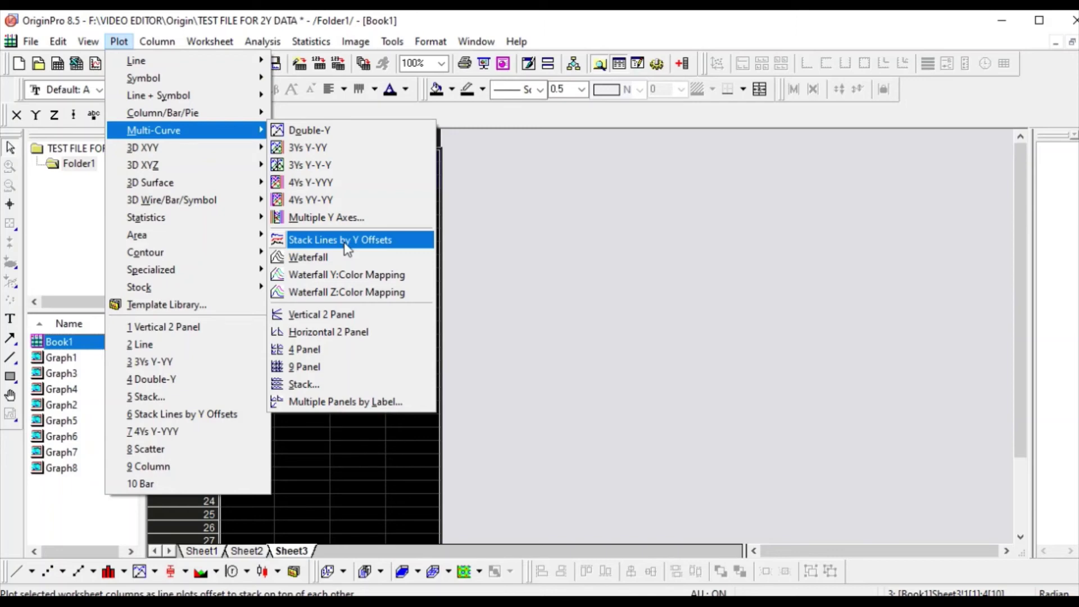
left_click(323, 386)
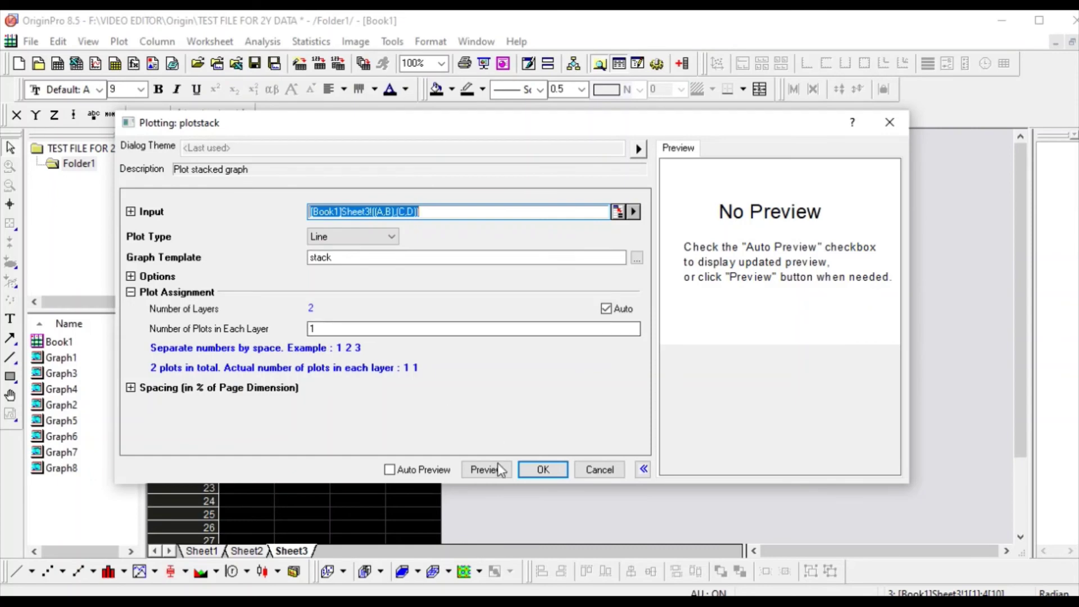
left_click(557, 470)
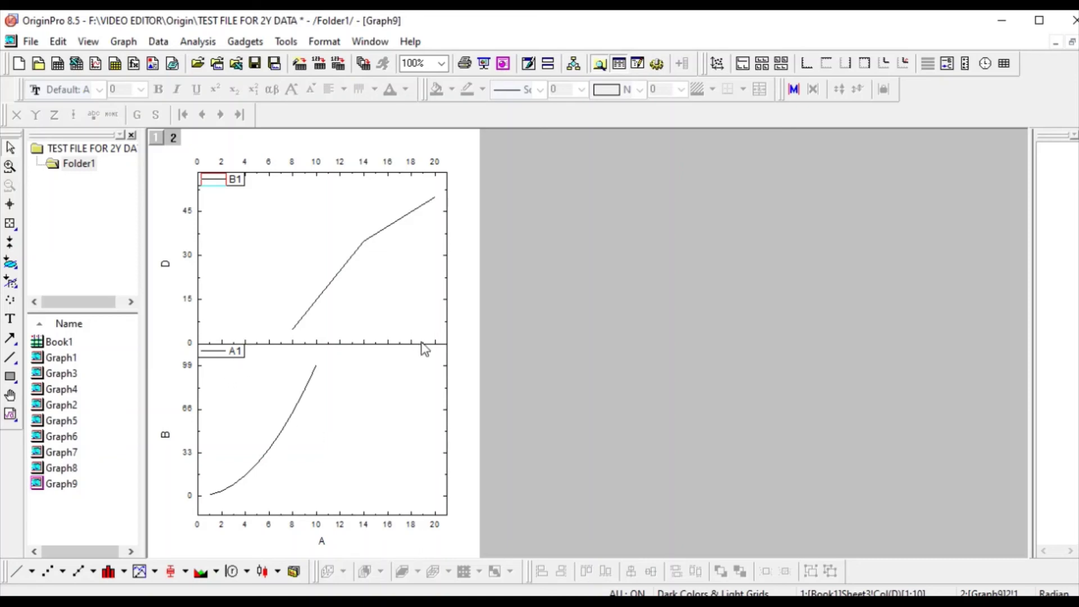
Compare the combined line graph in Graph7 with the Sheet3 data and the vertical two-panel graph in Graph8.
left_click(61, 457)
double_click(60, 458)
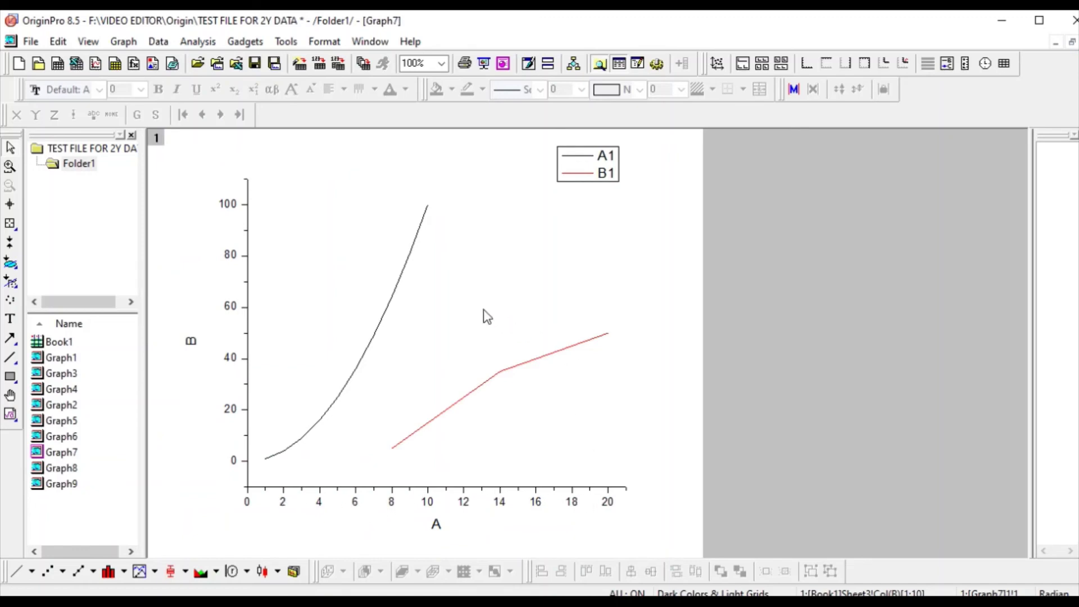
double_click(75, 342)
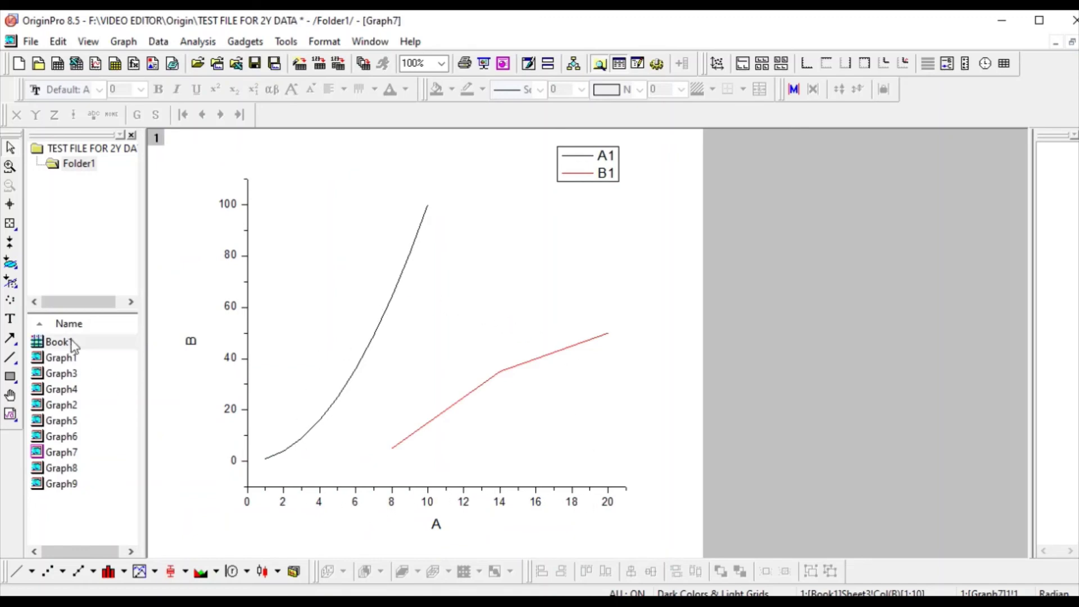
left_click(488, 313)
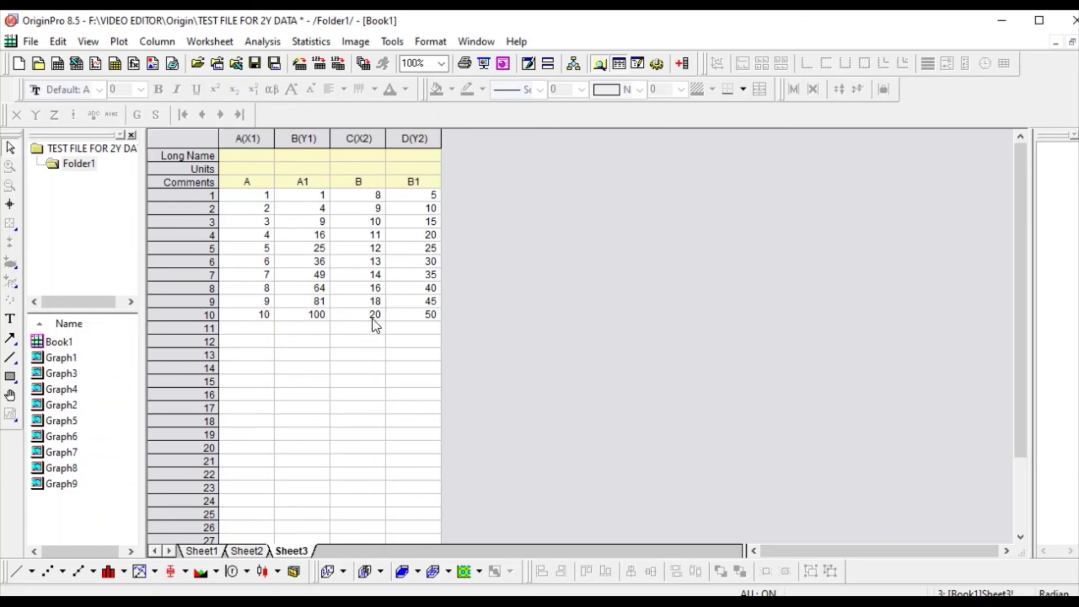
double_click(63, 453)
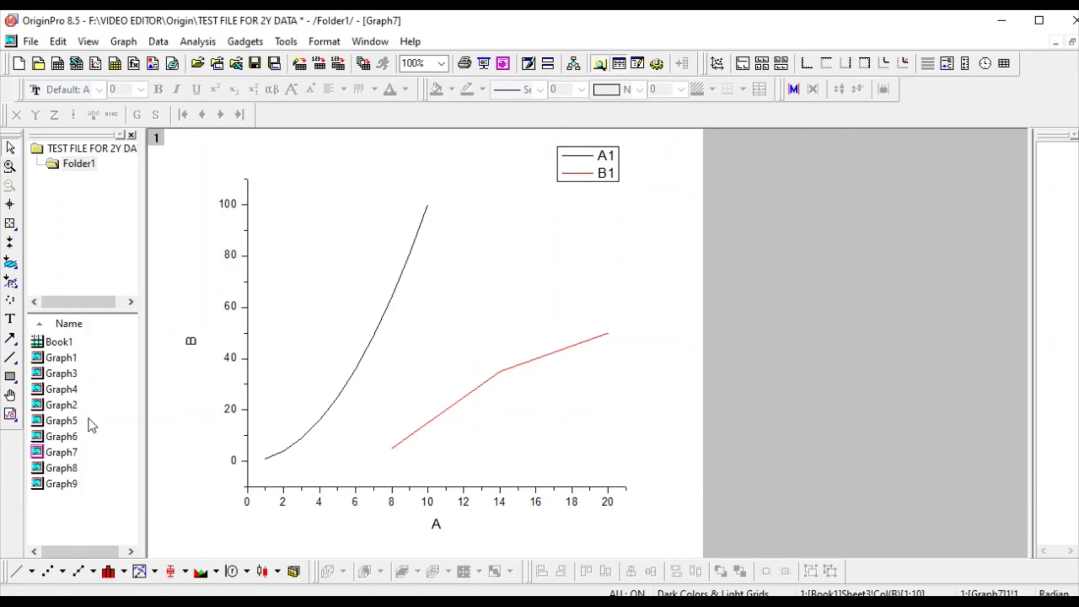
double_click(72, 470)
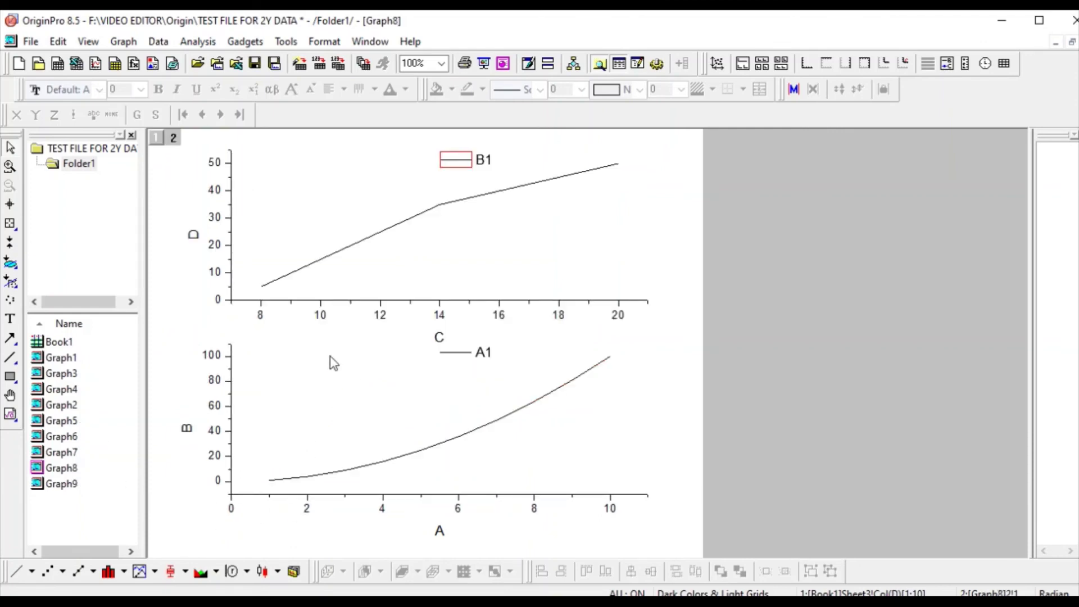
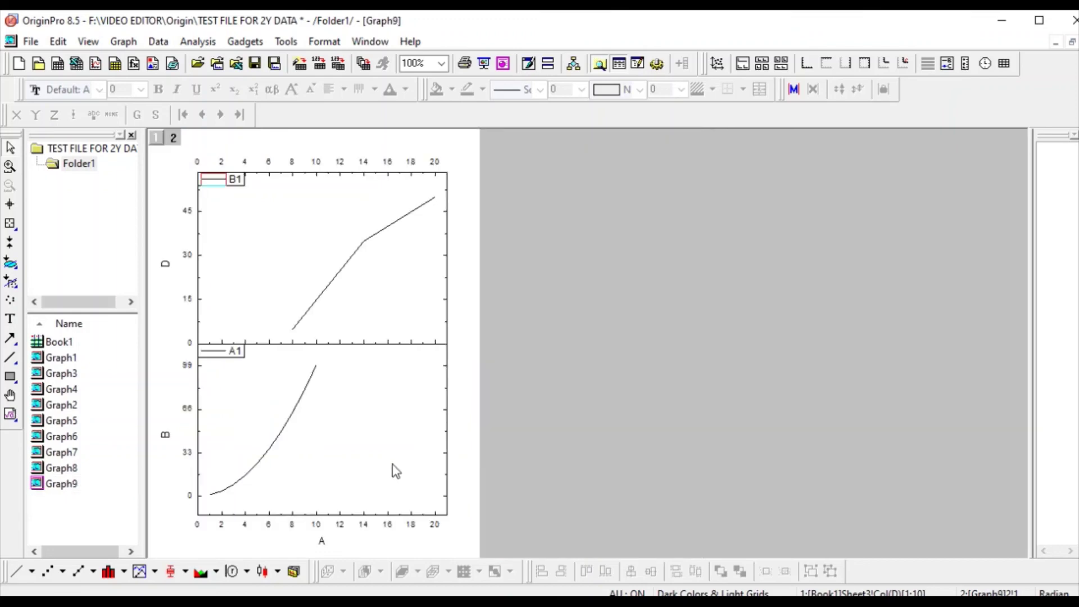
Set the tick labels of the lower panel's X axis to font size 26 and make them bold.
left_click(340, 525)
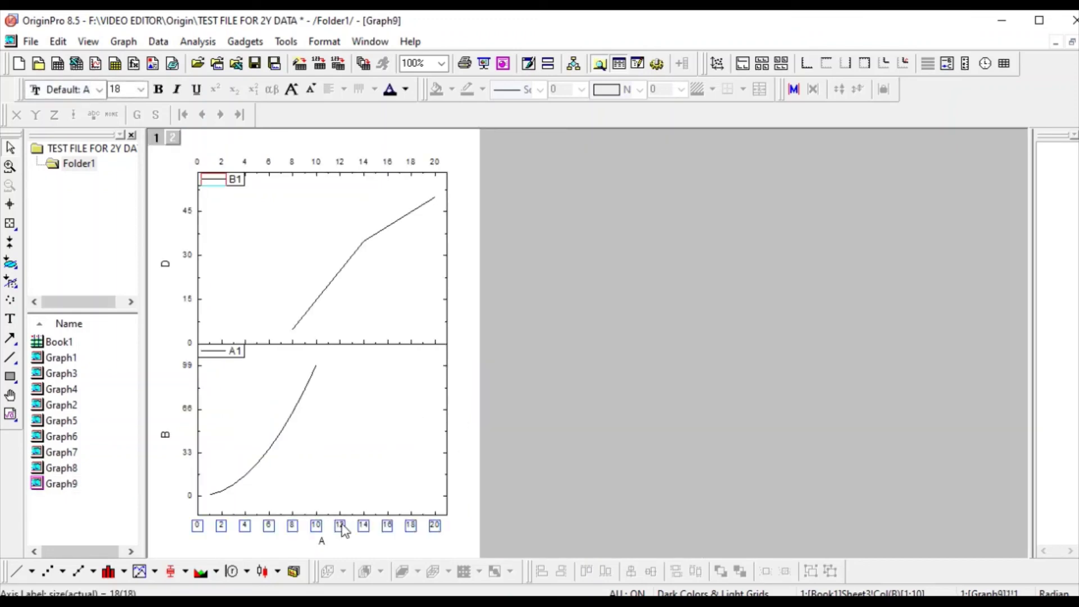
left_click(141, 90)
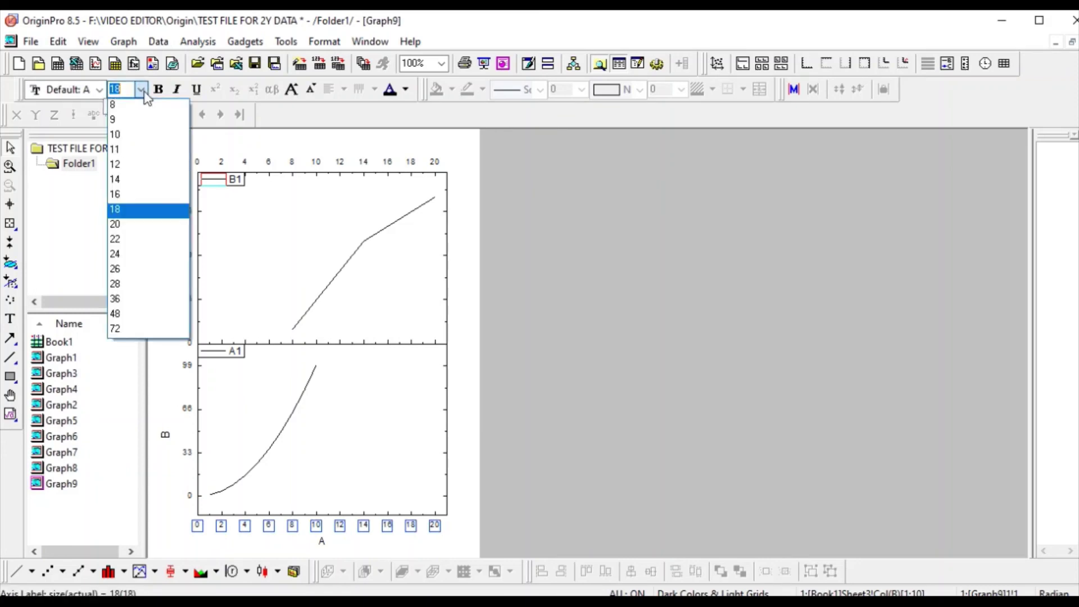
left_click(116, 269)
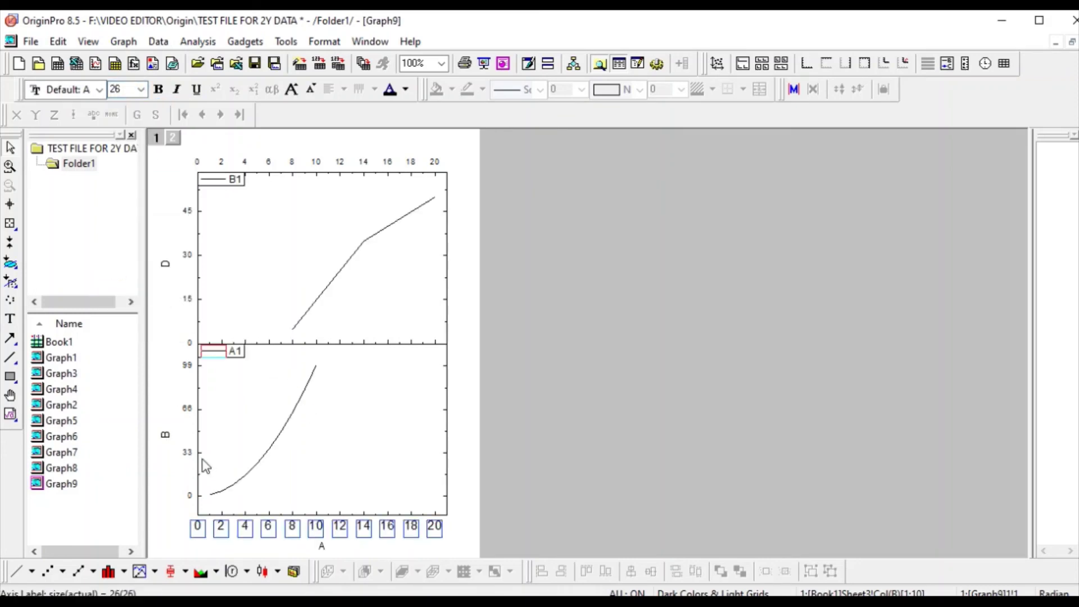
key("ctrl+b")
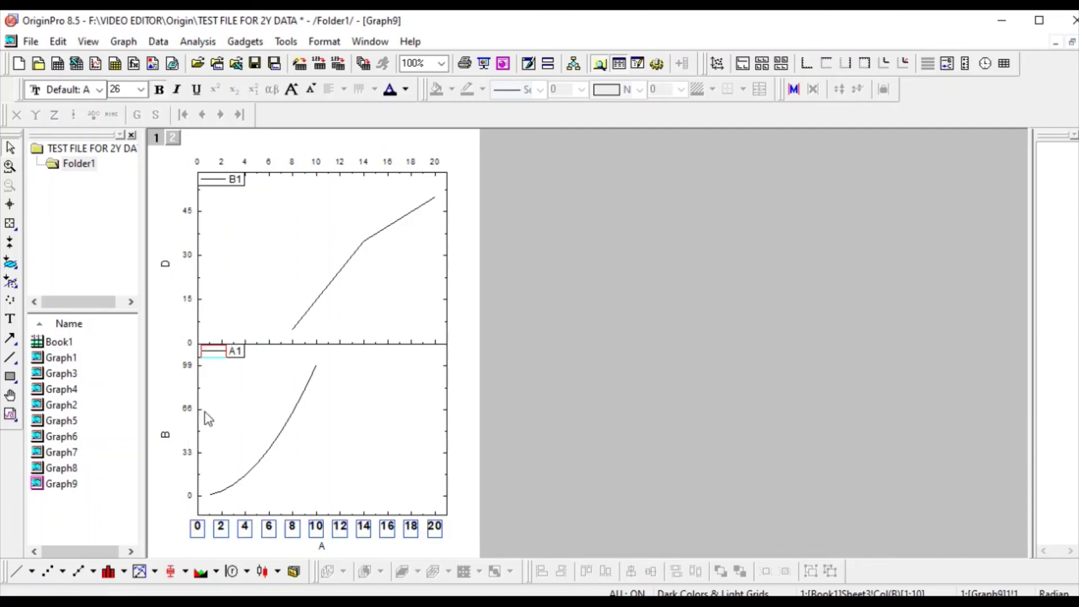
Make the tick labels of the lower panel's Y axis bold and set their font size to 26.
left_click(188, 409)
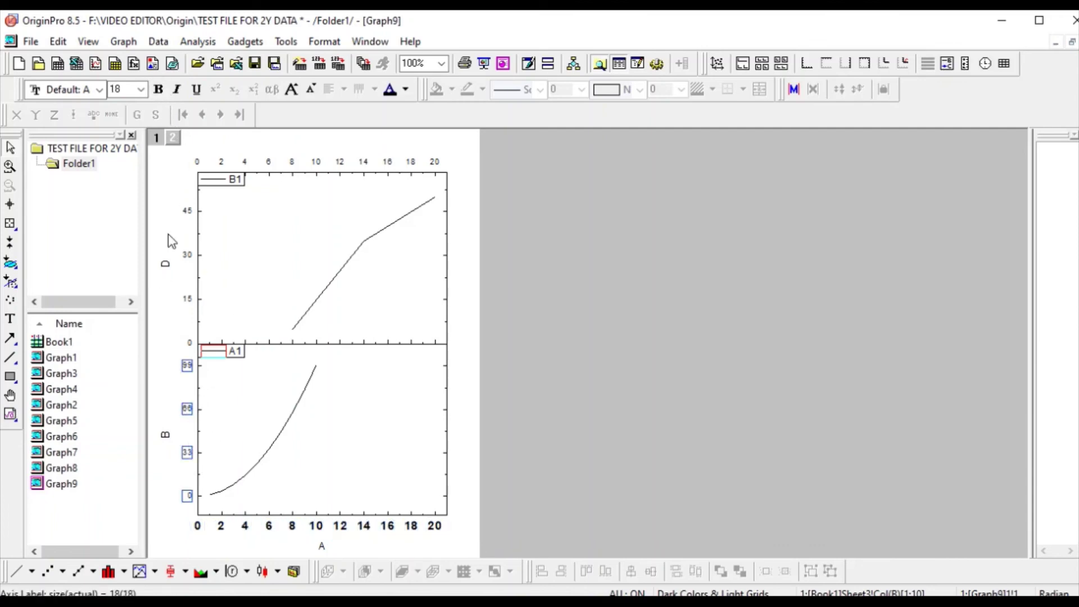
left_click(159, 92)
left_click(142, 90)
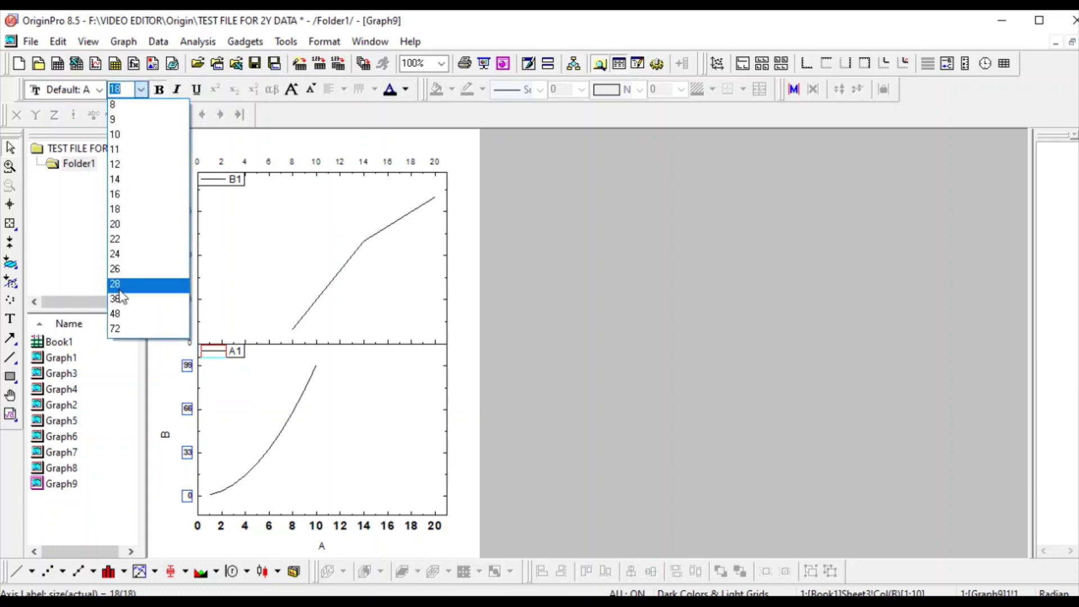
left_click(116, 271)
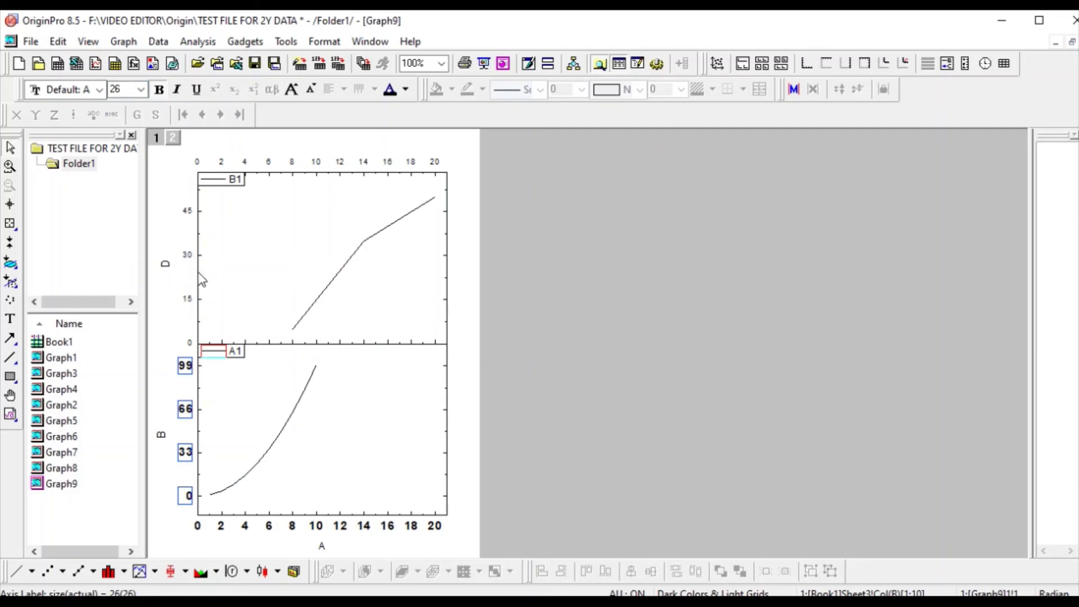
Enlarge the tick labels of the upper panel's Y axis to font size 26.
left_click(189, 257)
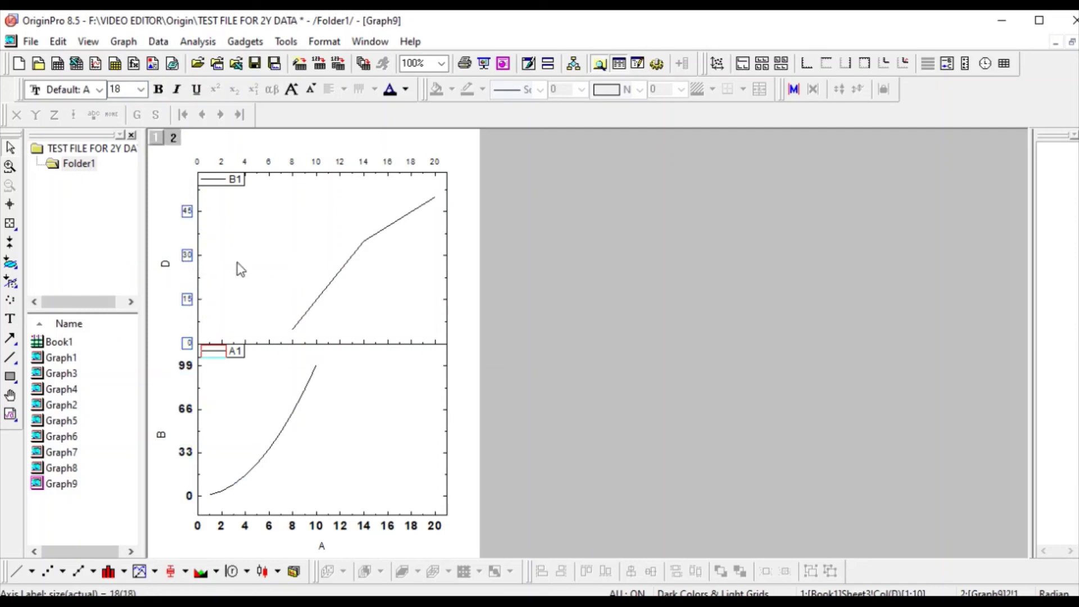
left_click(141, 90)
left_click(128, 271)
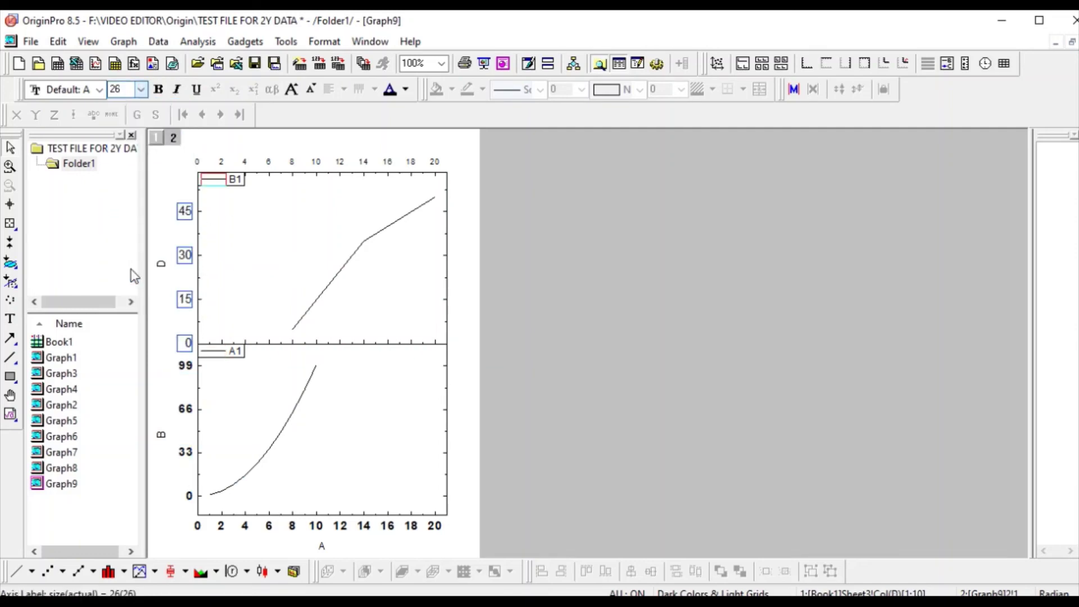
Set the upper panel's X-axis tick labels to bold size 26 and make its Y-axis tick labels bold.
left_click(297, 162)
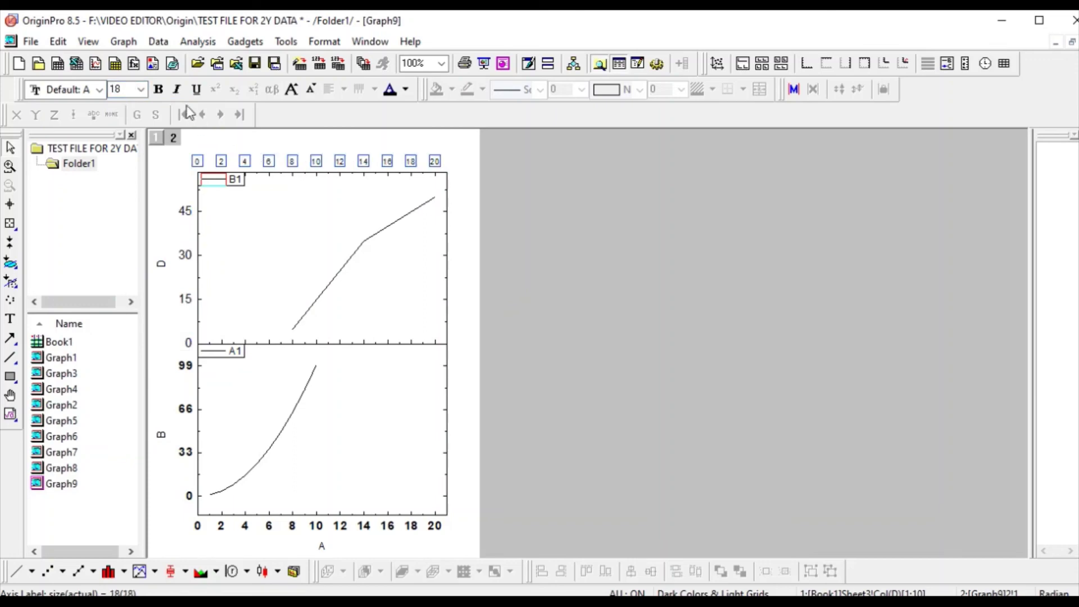
left_click(141, 90)
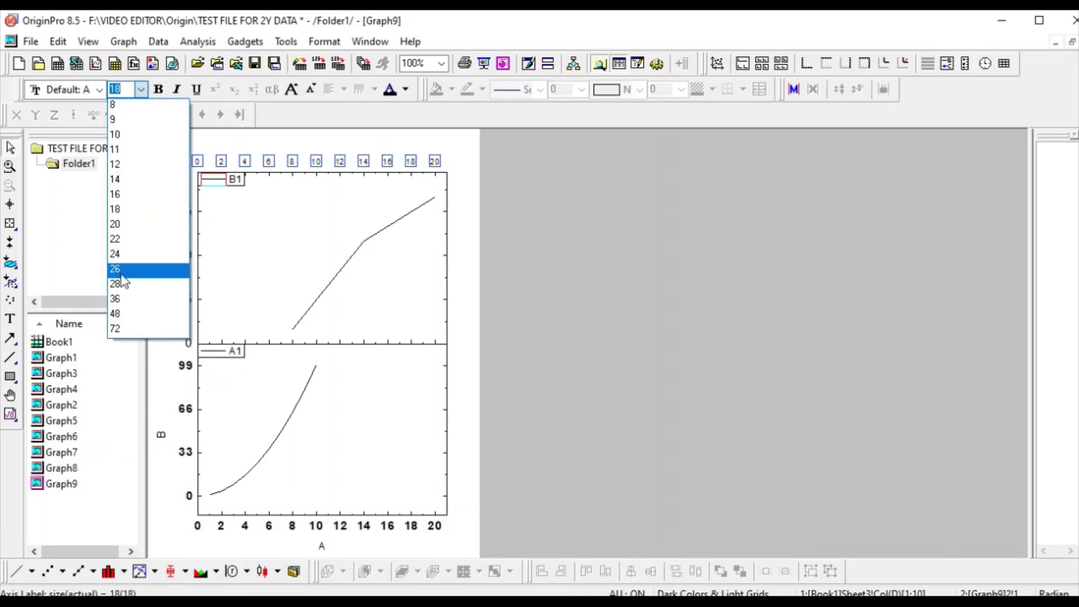
left_click(121, 274)
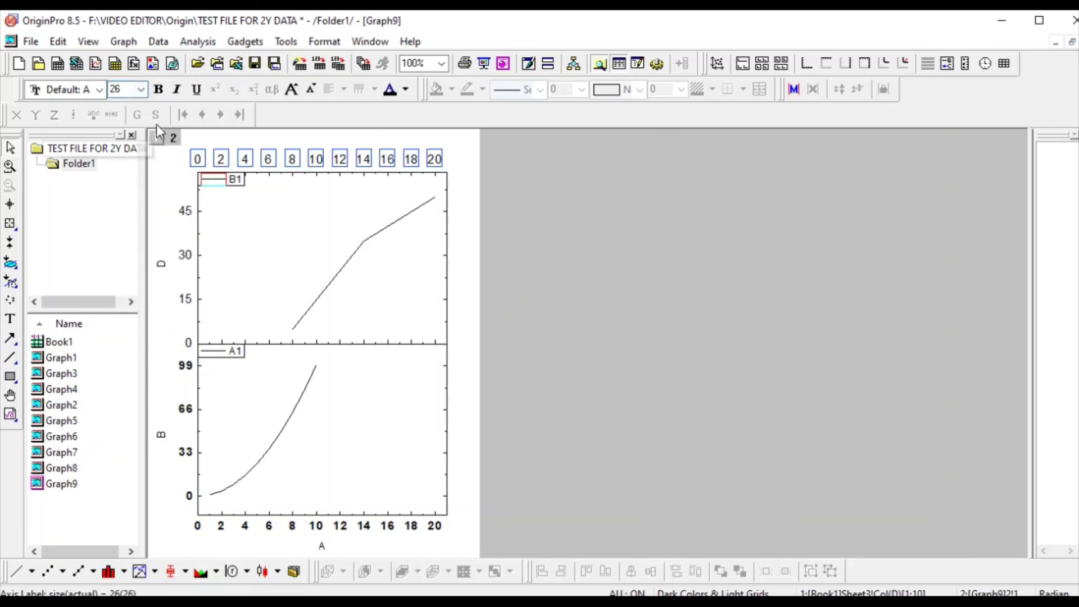
left_click(189, 212)
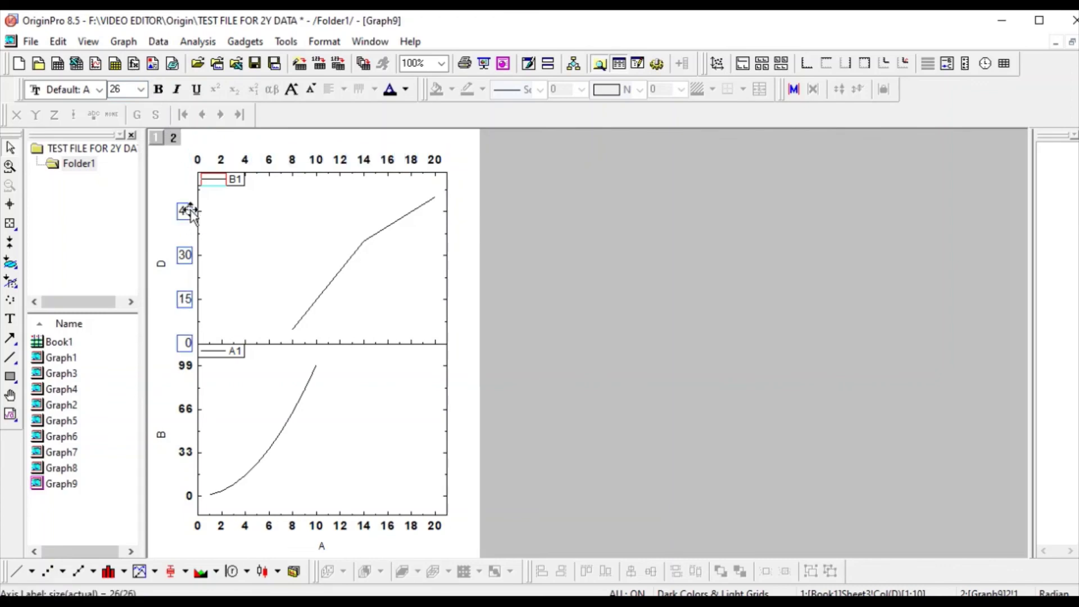
left_click(296, 191)
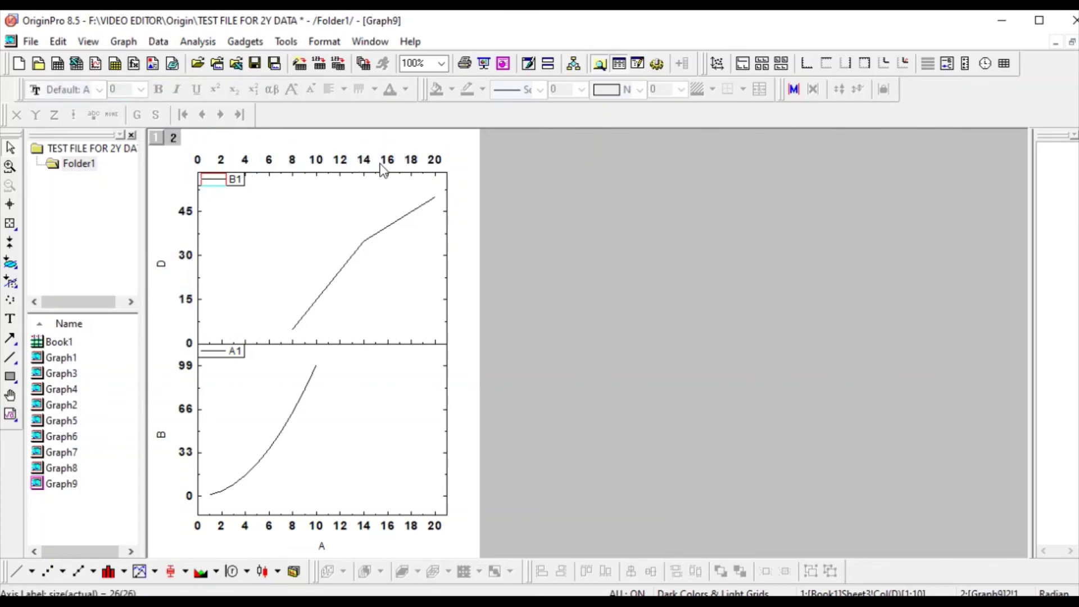